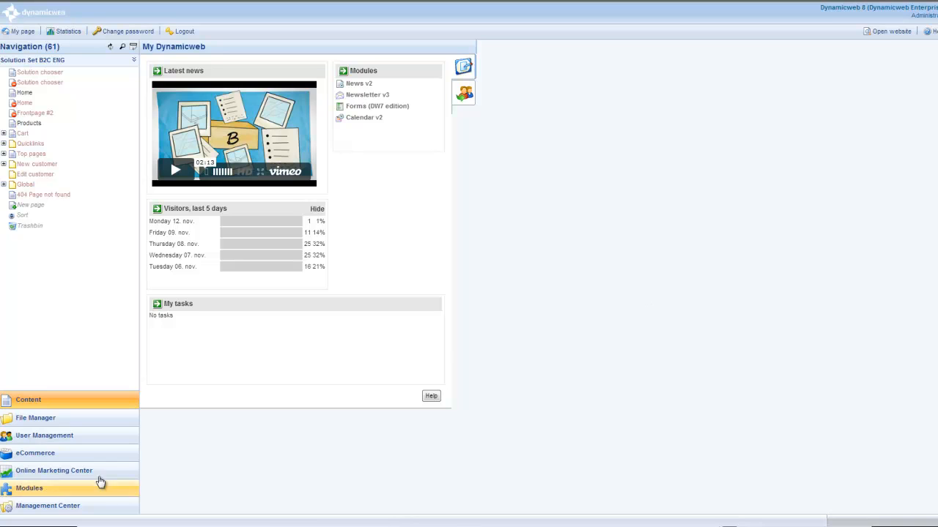
- In User Management, create a subgroup named Dynamicweb Offices under the Extranet group and save it
left_click(46, 437)
left_click(4, 122)
right_click(33, 123)
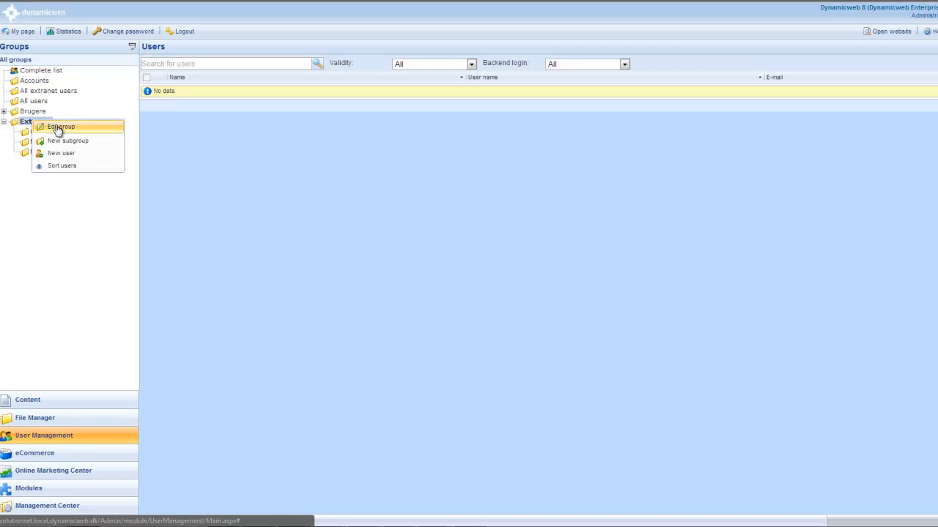
left_click(58, 127)
right_click(48, 132)
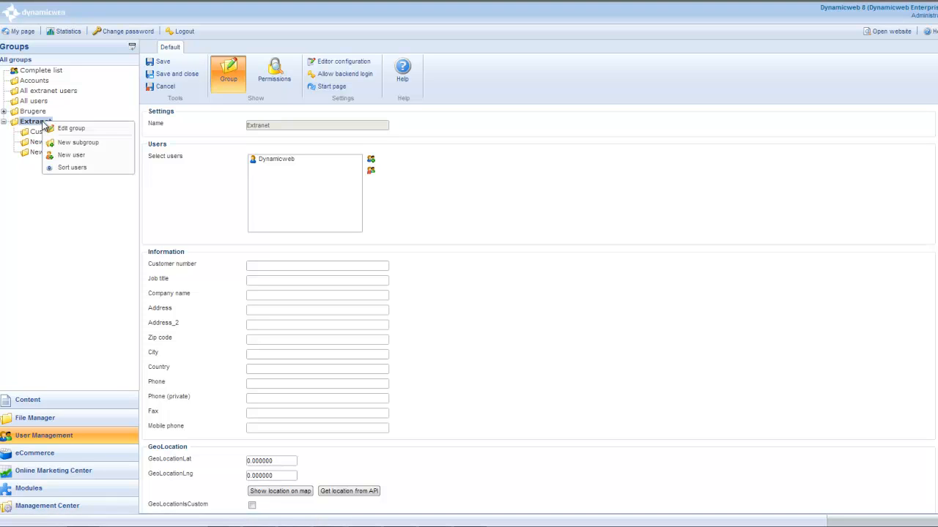
left_click(67, 143)
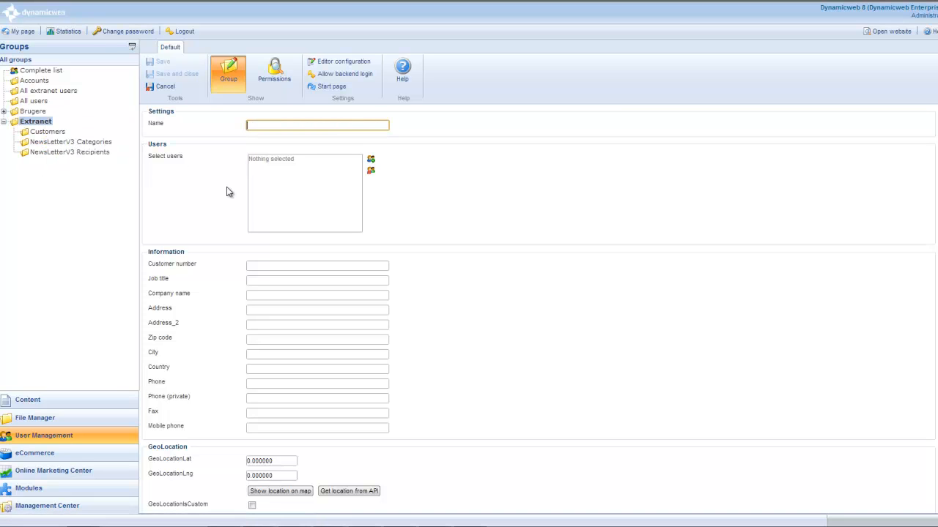
type("C")
type("ynamicweb Offices")
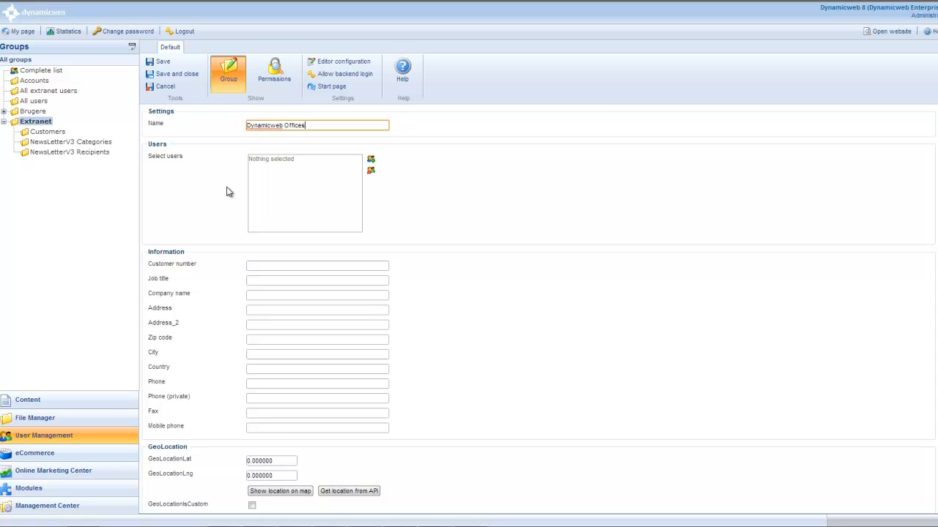
left_click(188, 81)
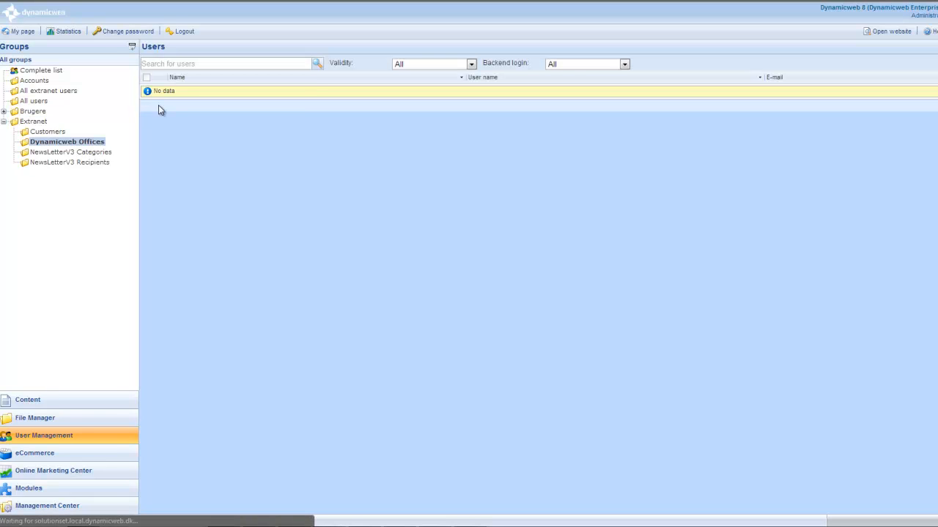
- Start a new user in the Dynamicweb Offices group with the user name Dynamicweb Copenhagen
right_click(96, 143)
right_click(79, 145)
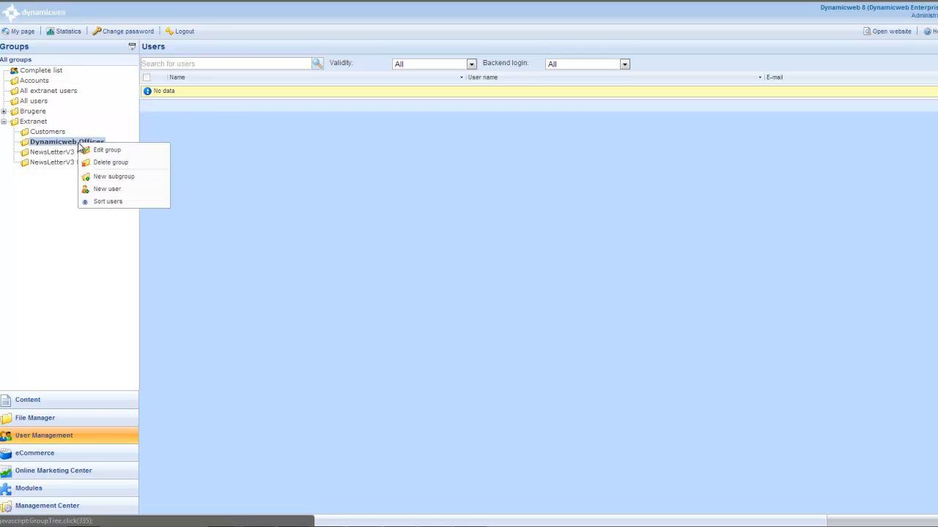
left_click(117, 189)
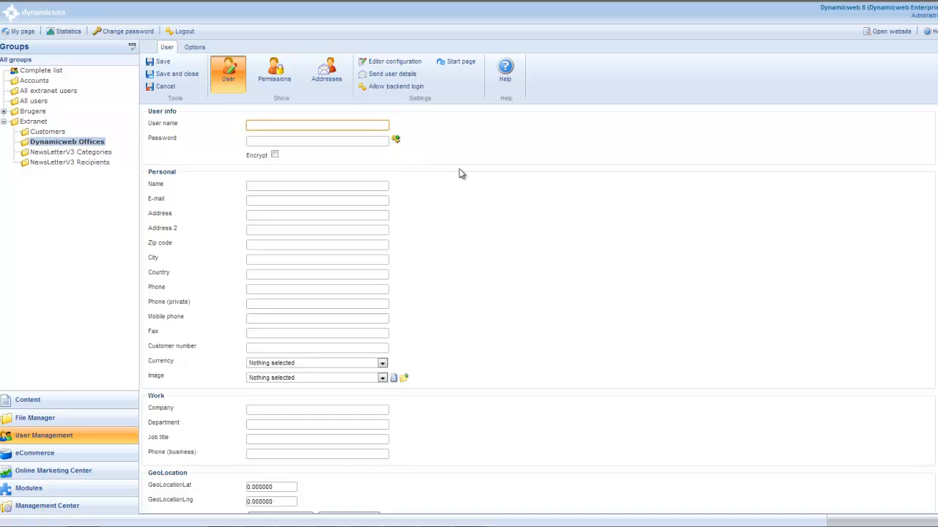
scroll(455, 263, "down", 5)
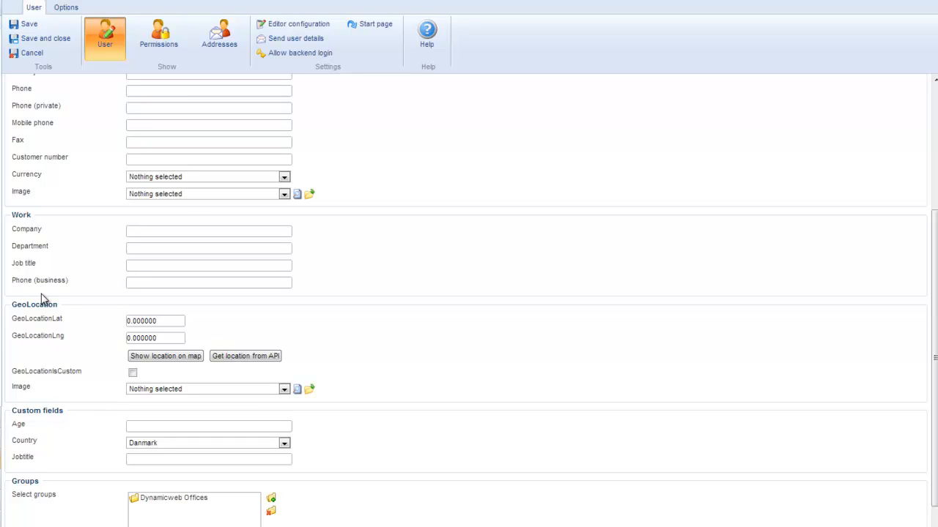
scroll(41, 299, "up", 5)
left_click(188, 98)
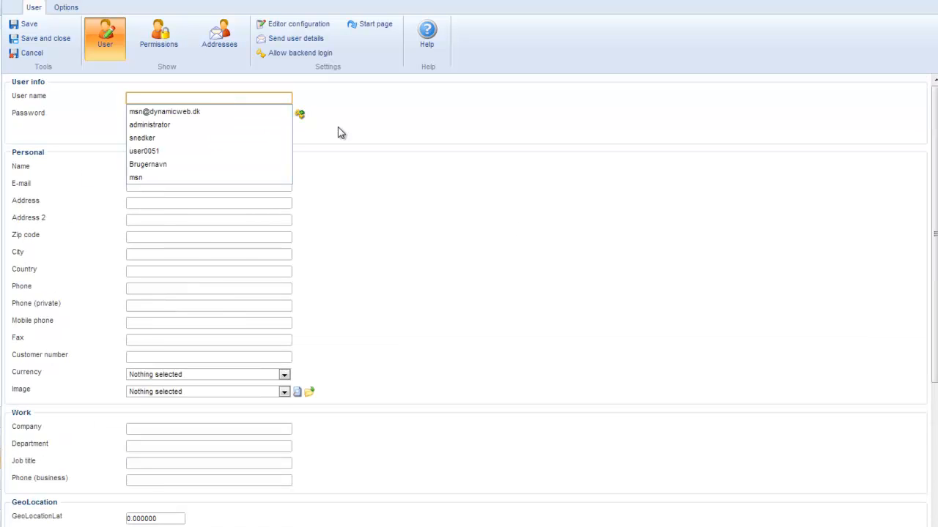
key("Down")
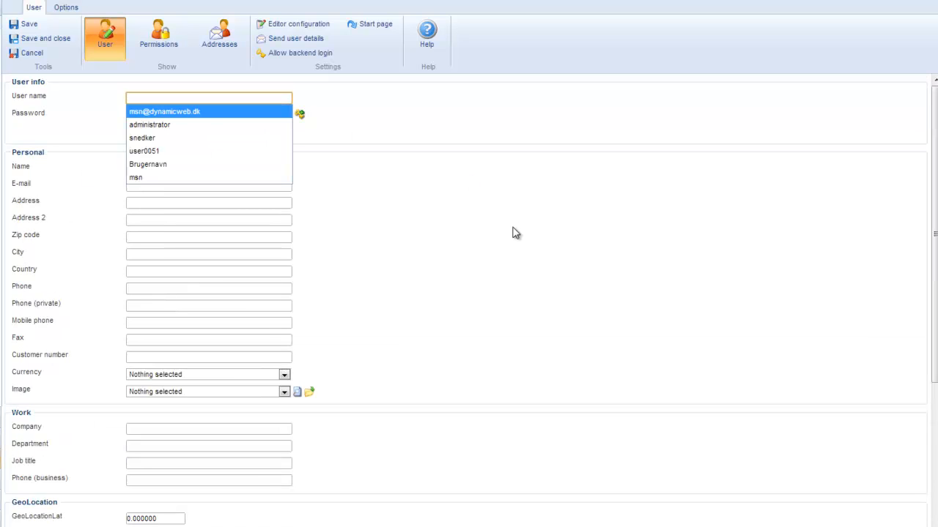
type("dy")
key("Down")
key("Tab")
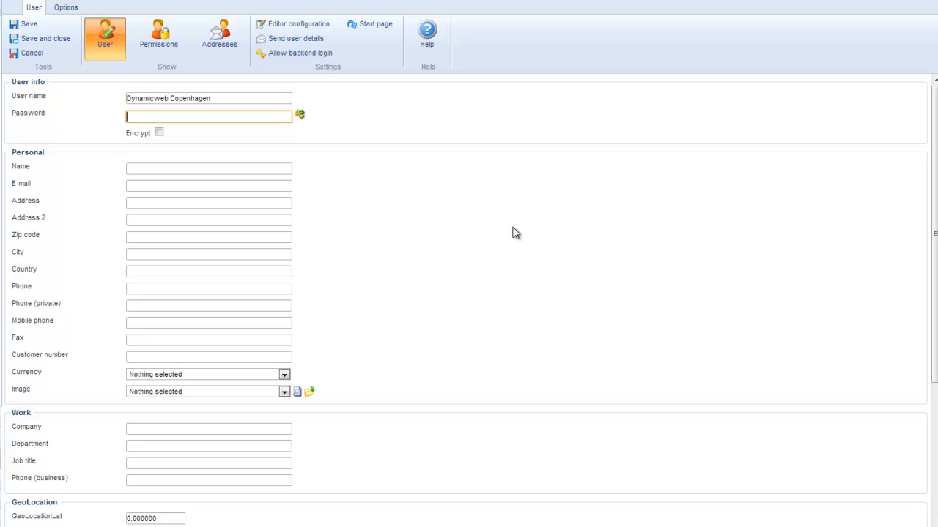
key("shift+Tab")
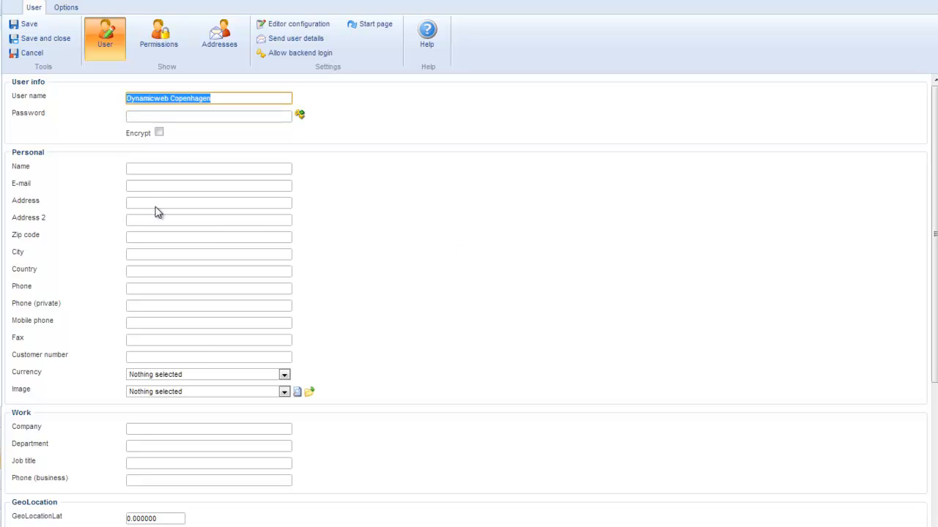
- Set the user's personal name to Dynamicweb Copenhagen and fill in the office's street address
left_click(148, 167)
key("Down")
key("Tab")
key("Tab")
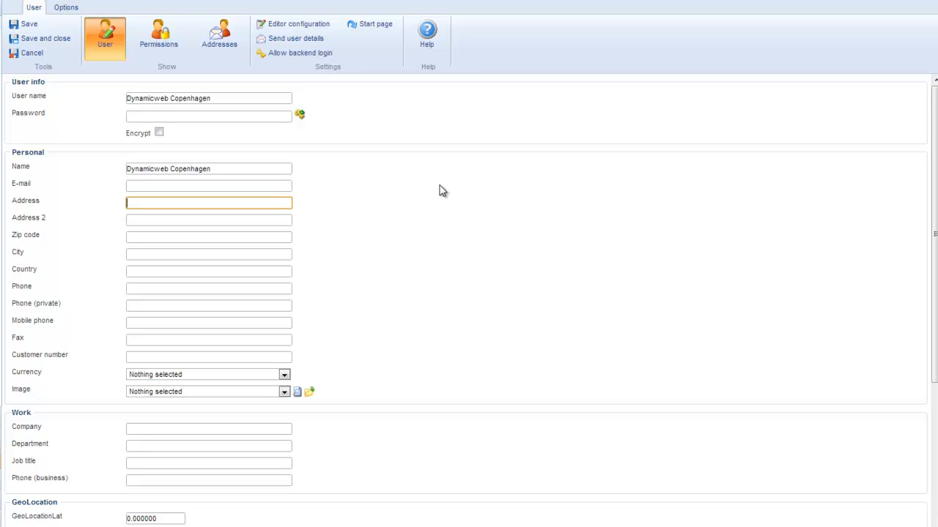
type("Ly")
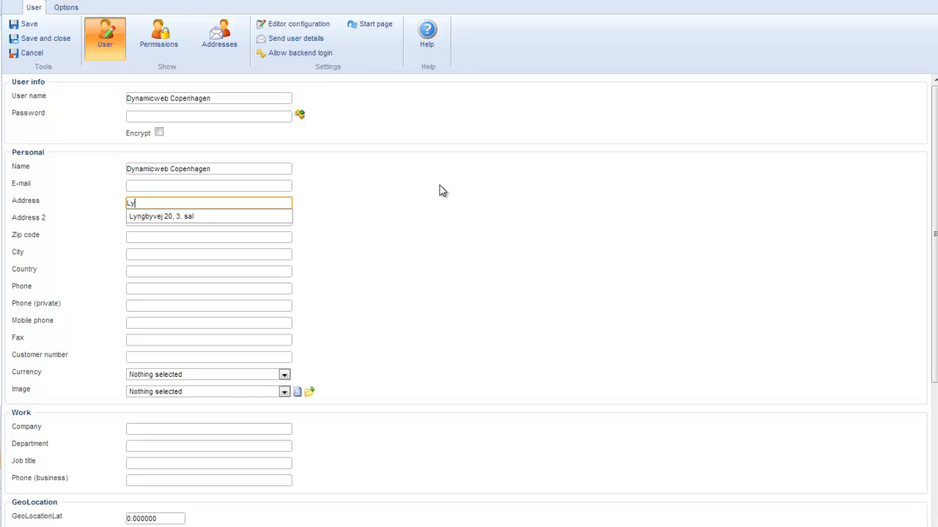
key("Down")
key("Tab")
- Fill in the Copenhagen office's zip code and city, and set its country to Danmark
key("Tab")
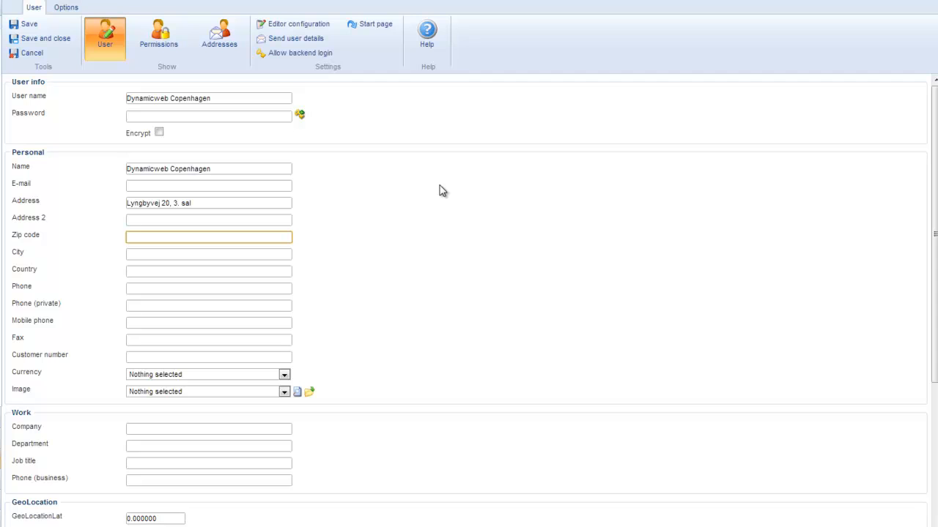
type("2")
key("Down")
key("Tab")
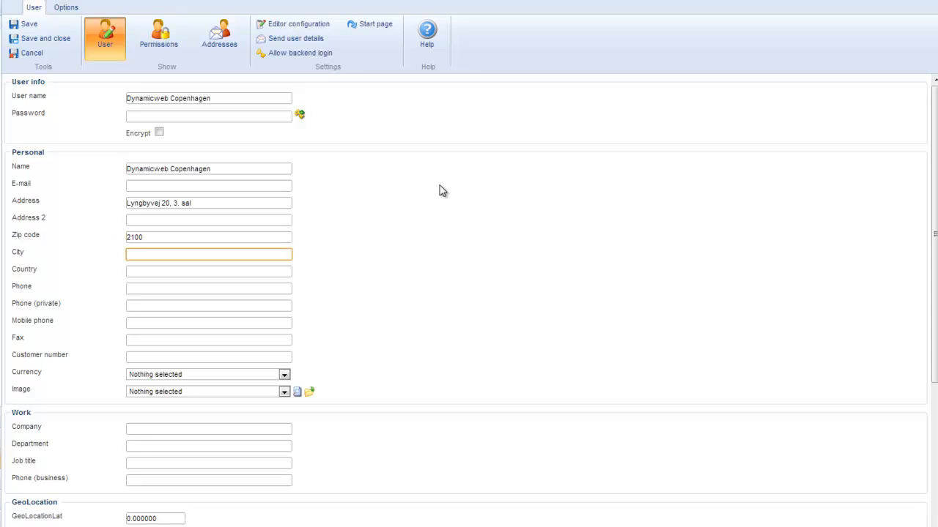
type("K")
key("Down")
key("Tab")
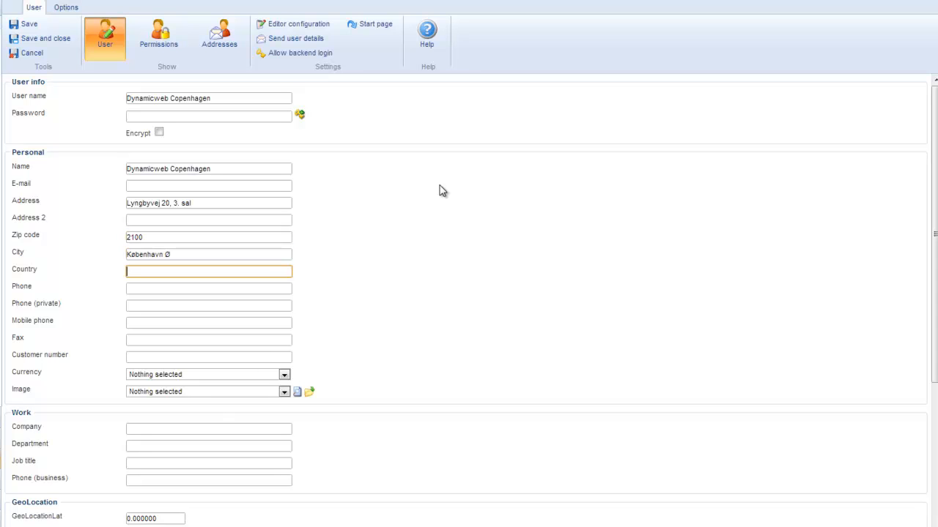
type("Da")
key("Down")
key("Tab")
- Save the new Dynamicweb Copenhagen user
left_click(442, 190)
scroll(374, 307, "down", 5)
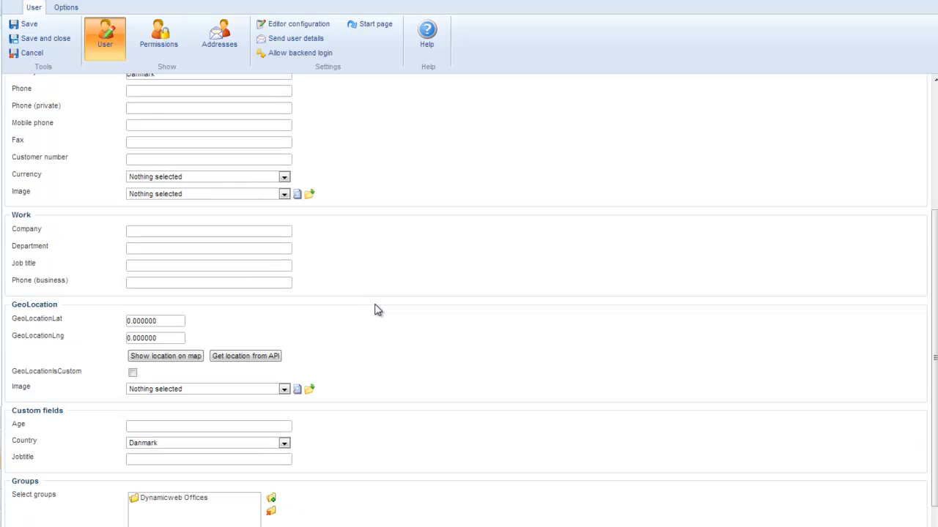
left_click(30, 24)
scroll(79, 289, "down", 5)
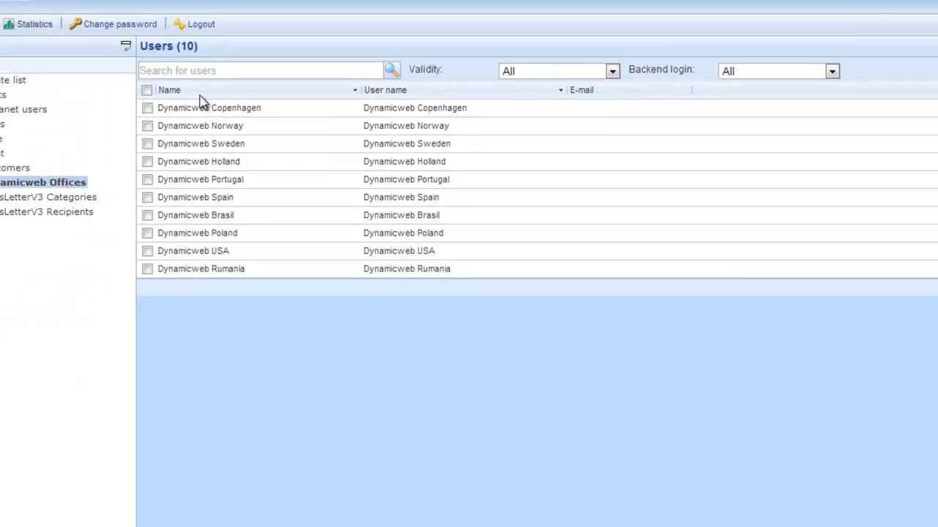
- Create and save a Dynamicweb Denmark user in the Dynamicweb Offices group, with the office's address and Danmark as country
right_click(131, 182)
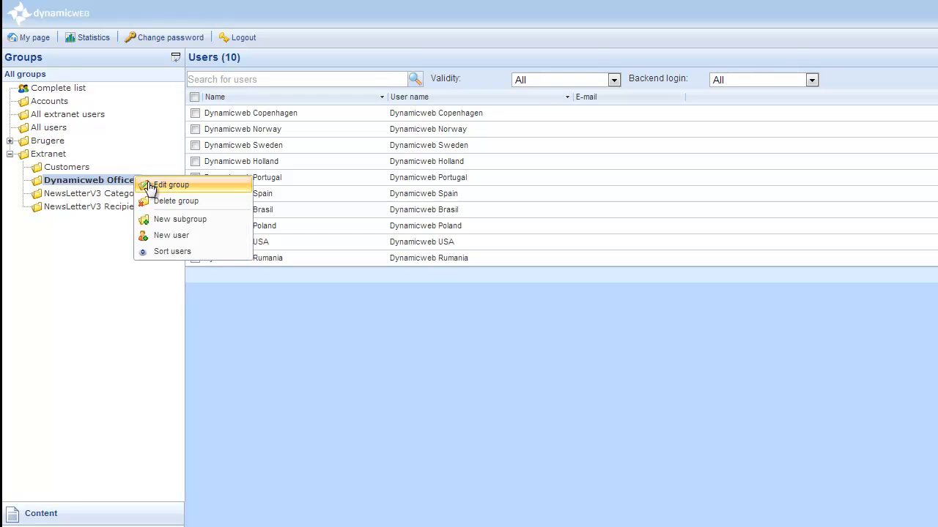
left_click(190, 238)
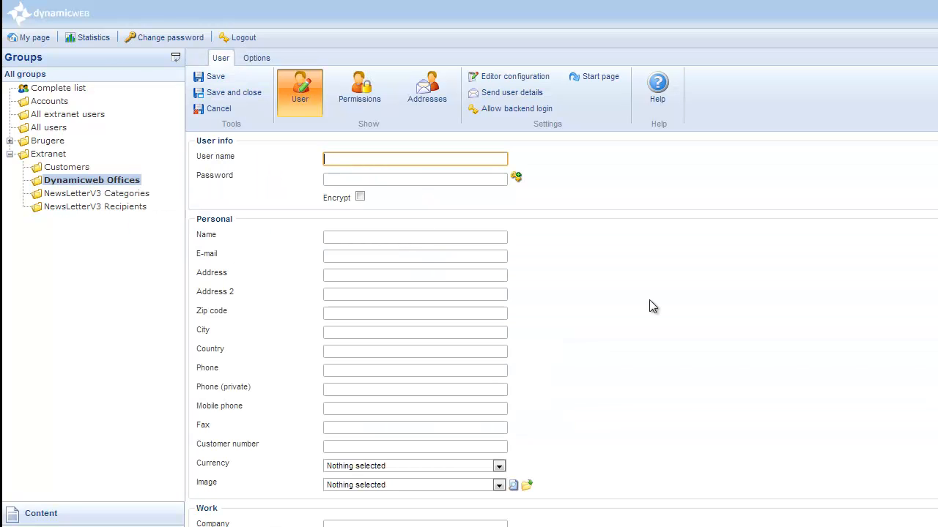
type("Dynamic")
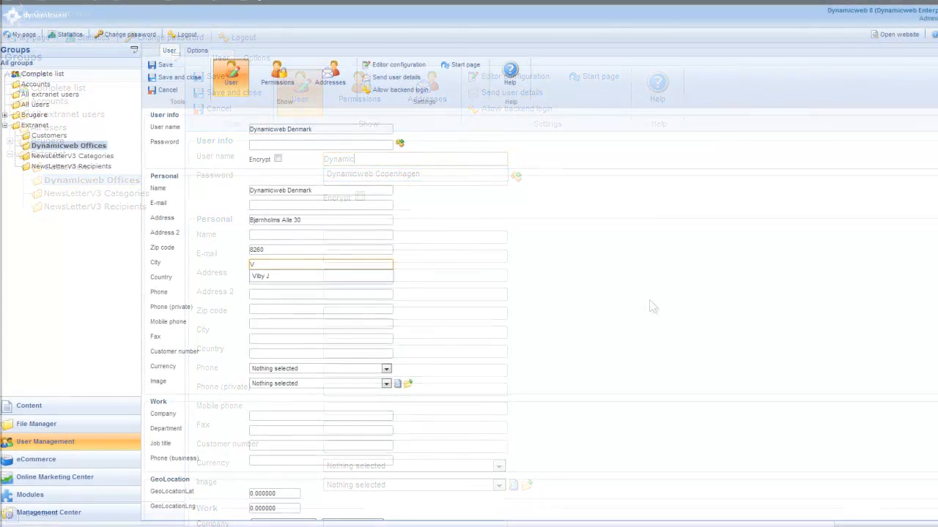
type("Dan")
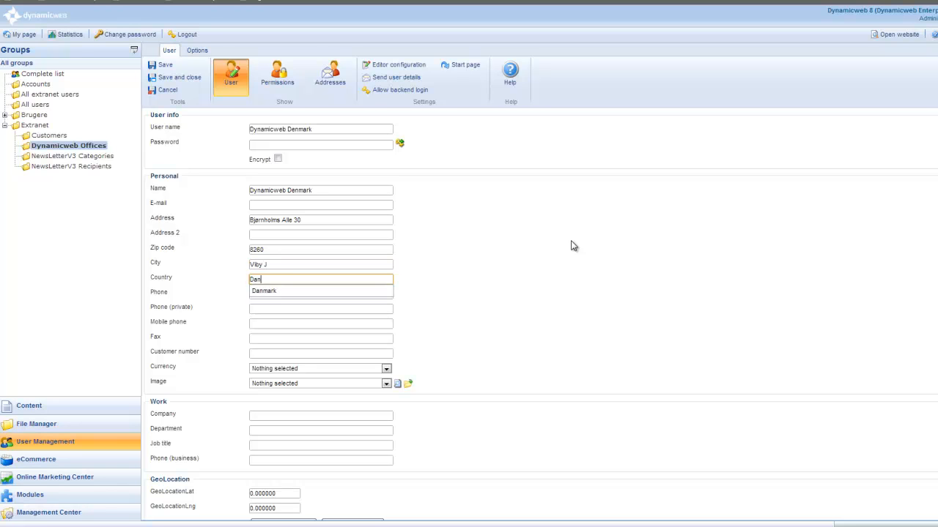
type("mark")
key("Tab")
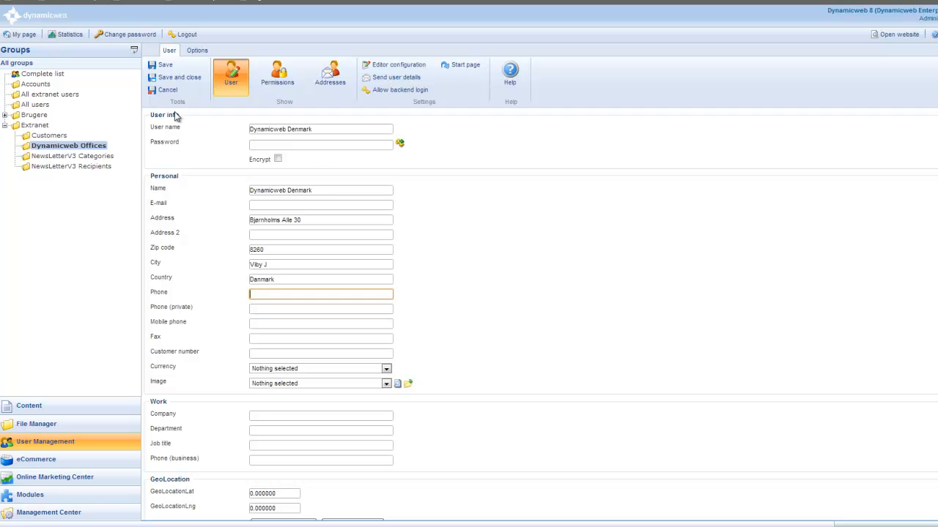
left_click(169, 67)
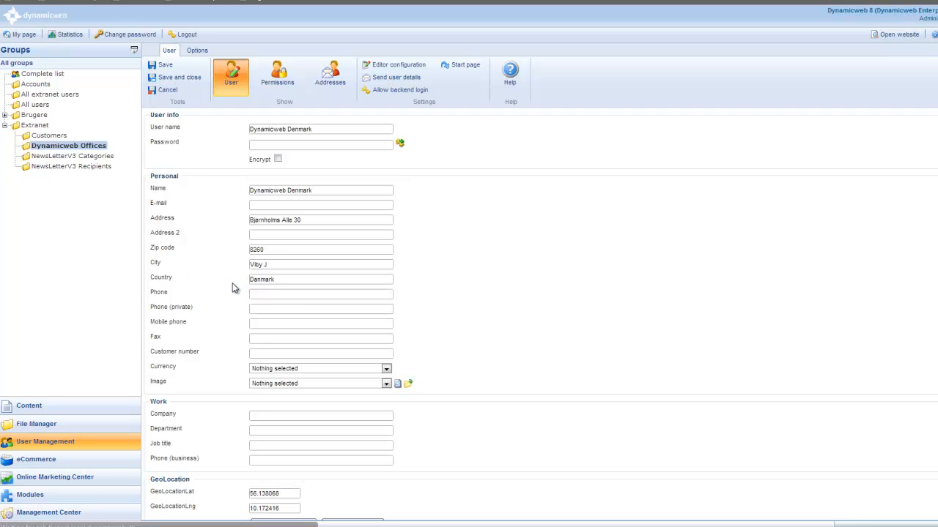
- Show the Denmark office's location on the map, bring the marker's surrounding streets into close view and dismiss its address balloon
scroll(239, 433, "down", 3)
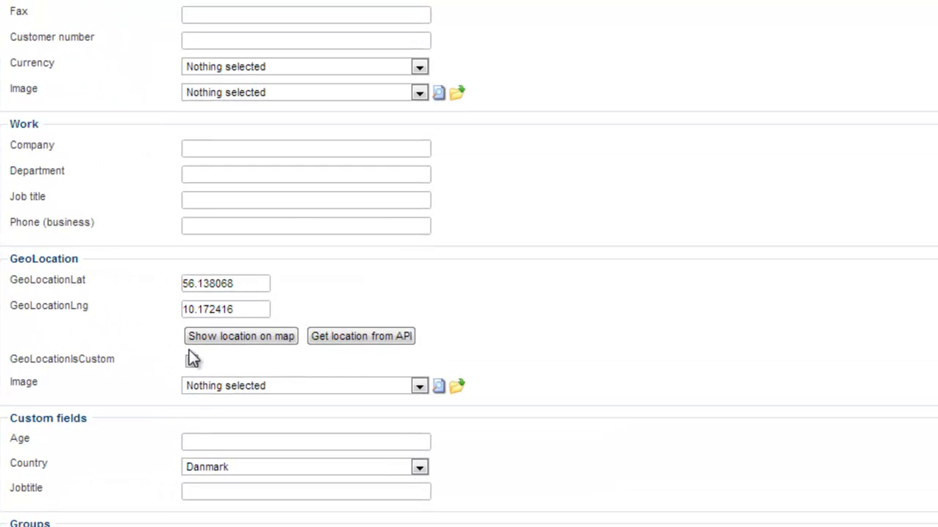
left_click(233, 341)
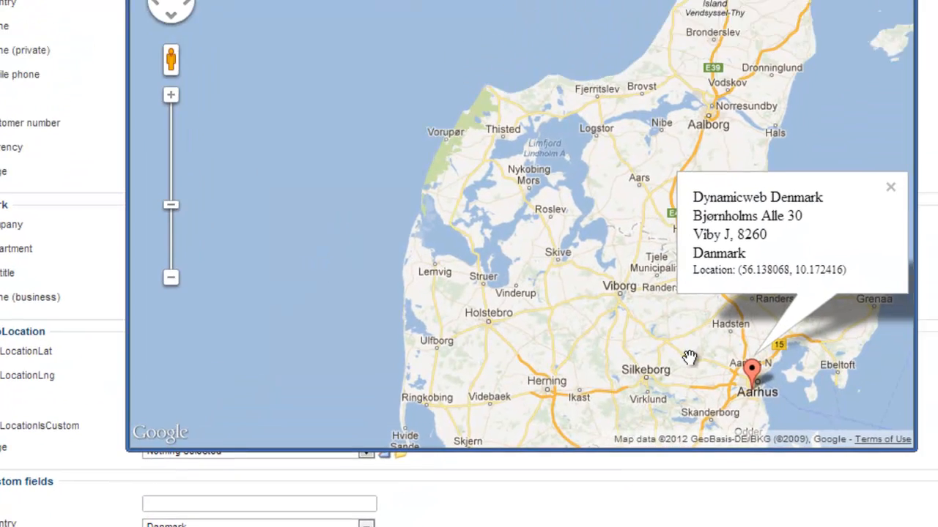
left_click_drag(761, 297, 473, 69)
scroll(590, 103, "up", 2)
scroll(408, 269, "up", 3)
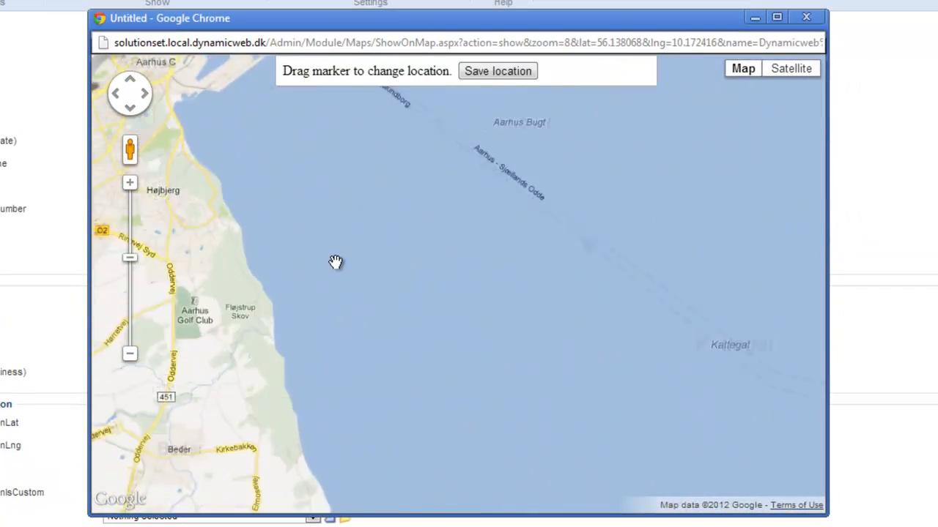
left_click_drag(298, 223, 593, 329)
scroll(604, 304, "up", 2)
left_click_drag(480, 229, 815, 412)
mouse_move(425, 182)
left_mouse_down()
mouse_move(465, 240)
mouse_move(466, 357)
left_mouse_up()
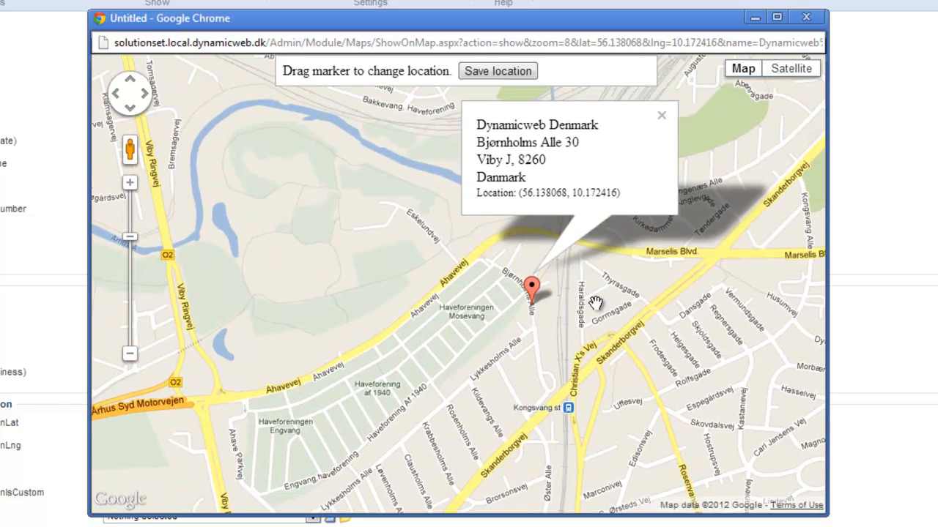
scroll(595, 303, "up", 1)
scroll(595, 304, "up", 1)
left_click_drag(564, 329, 648, 148)
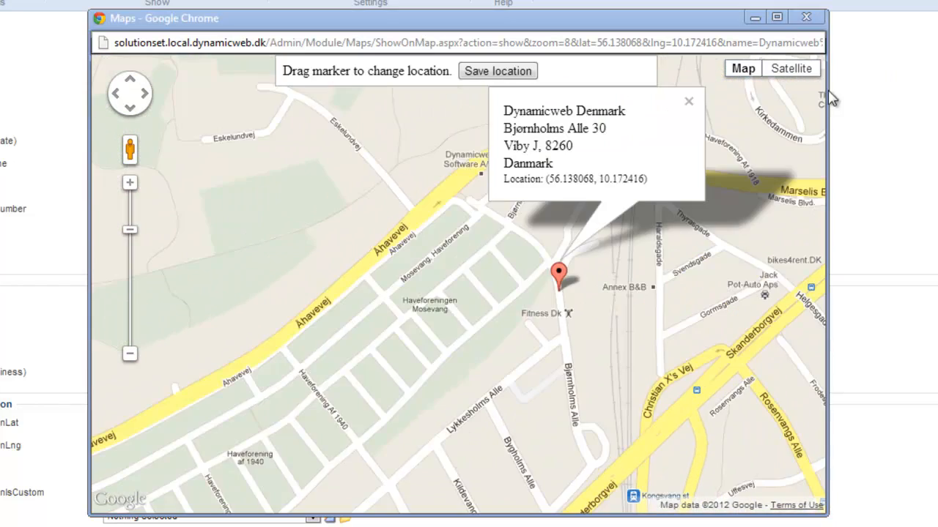
left_click(689, 101)
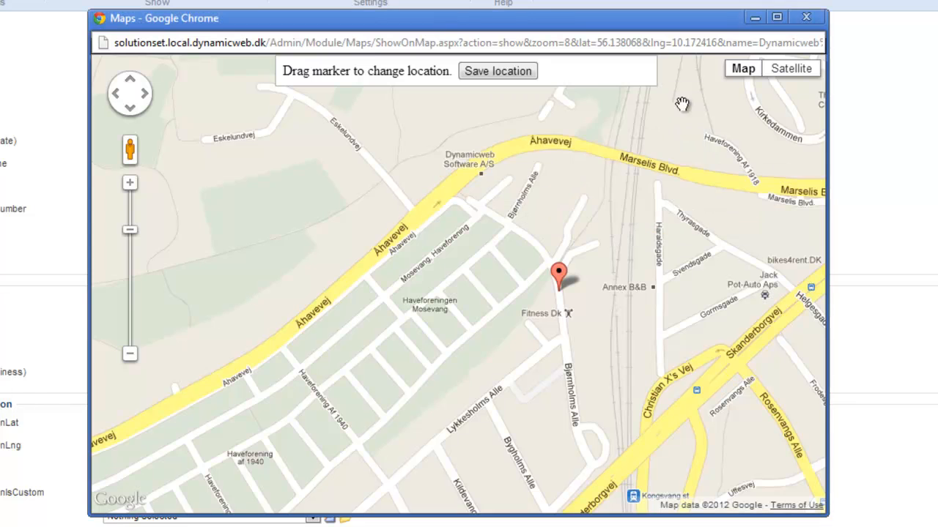
- Move the map marker to the Dynamicweb Software A/S building and save the location to the user
mouse_move(370, 178)
left_mouse_down()
mouse_move(427, 239)
mouse_move(464, 252)
left_mouse_up()
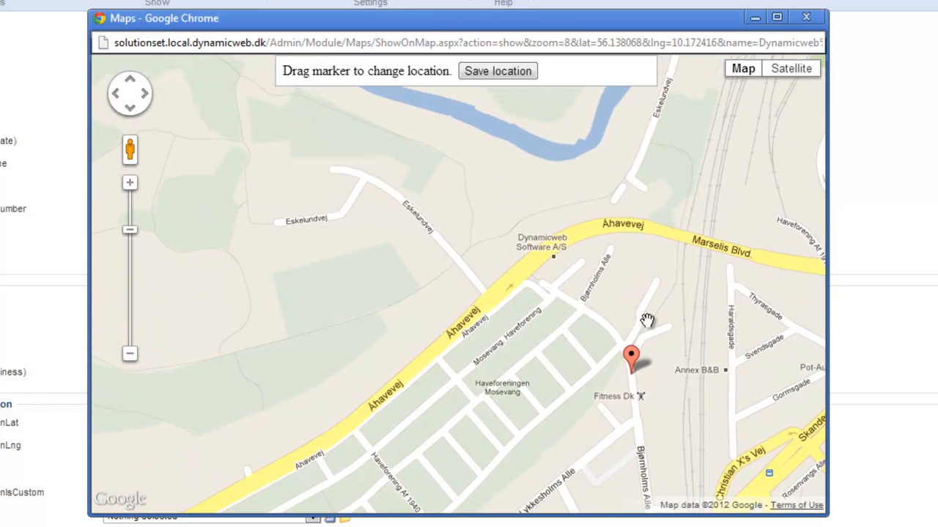
left_click_drag(636, 360, 554, 257)
left_click(498, 71)
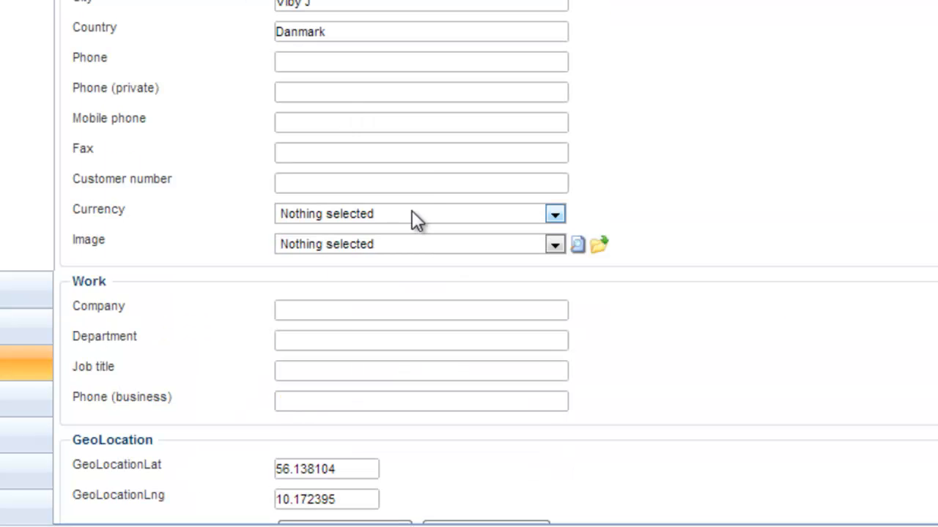
scroll(411, 210, "down", 3)
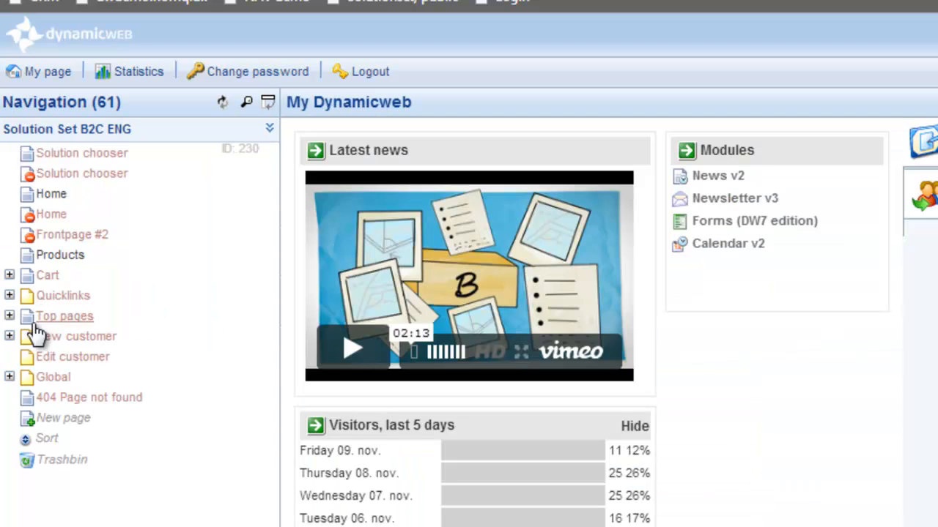
- In the website content, open the Map page under Top pages, About us, Dealers
left_click(9, 315)
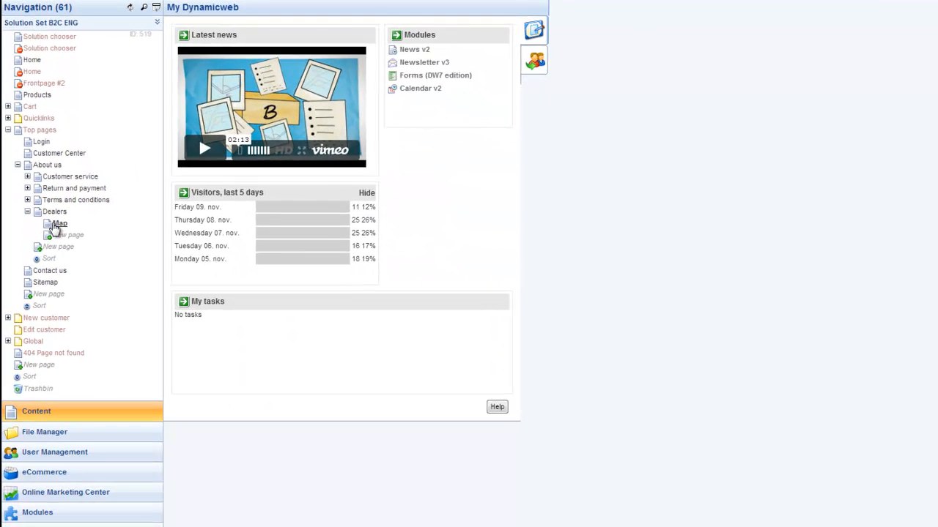
left_click(57, 224)
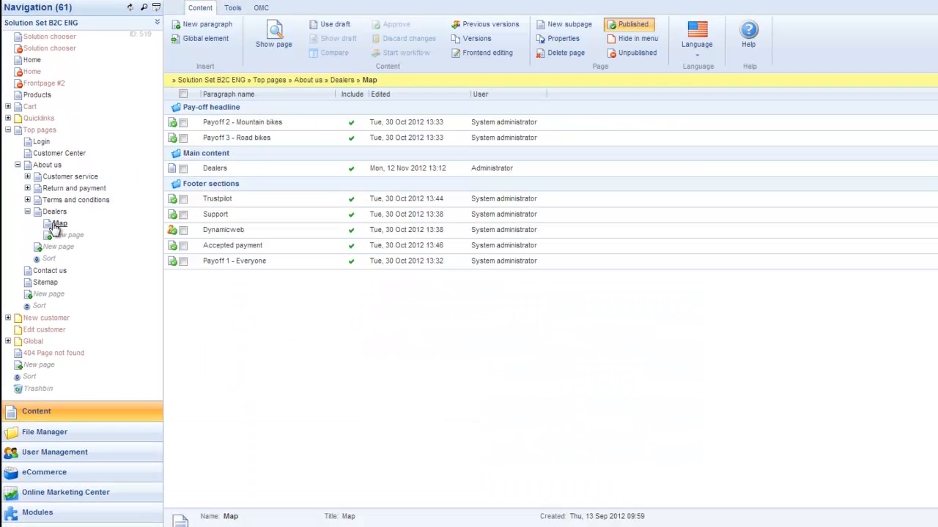
- Open the Dealers paragraph on the Map page and insert the Maps module into it
left_click(217, 170)
left_click(357, 35)
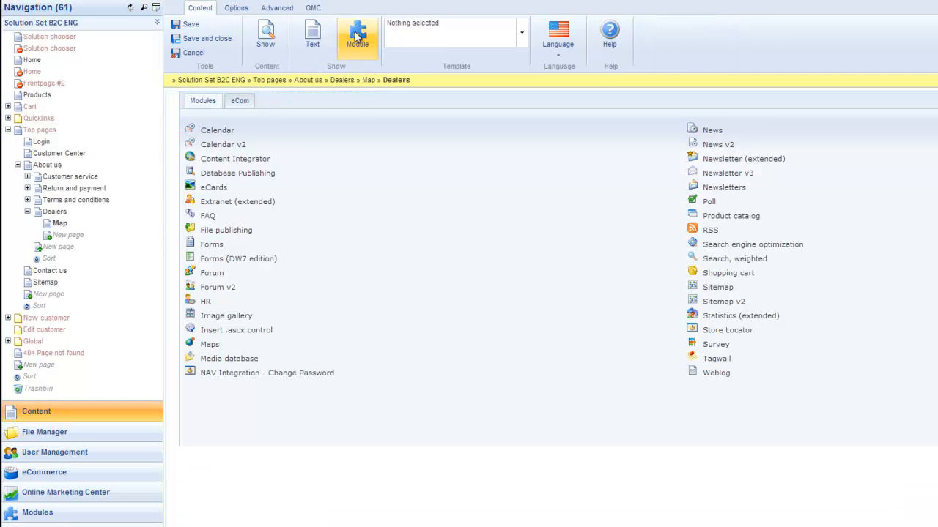
left_click(211, 345)
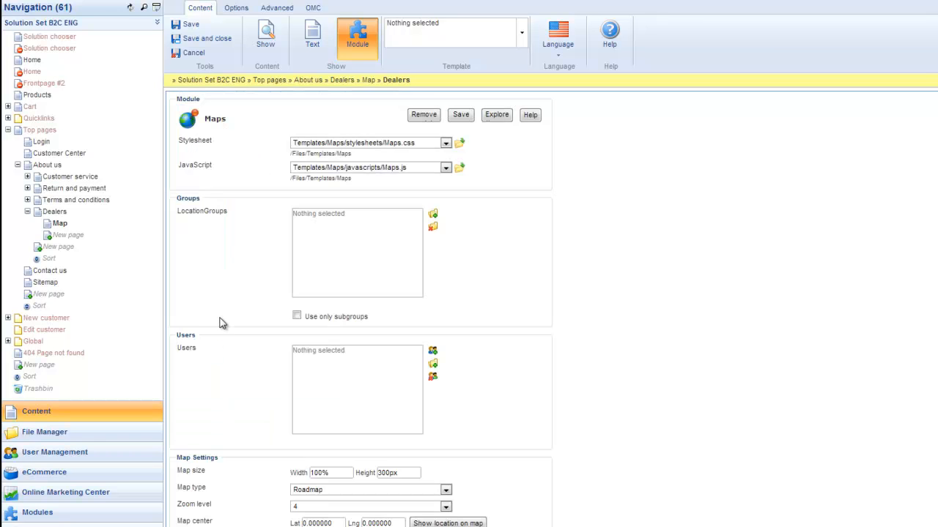
scroll(219, 323, "down", 3)
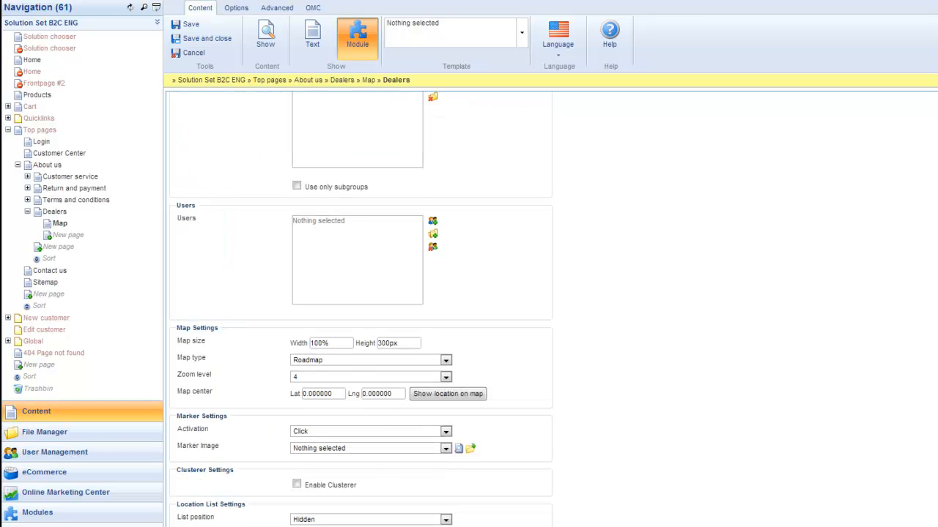
scroll(657, 83, "up", 2)
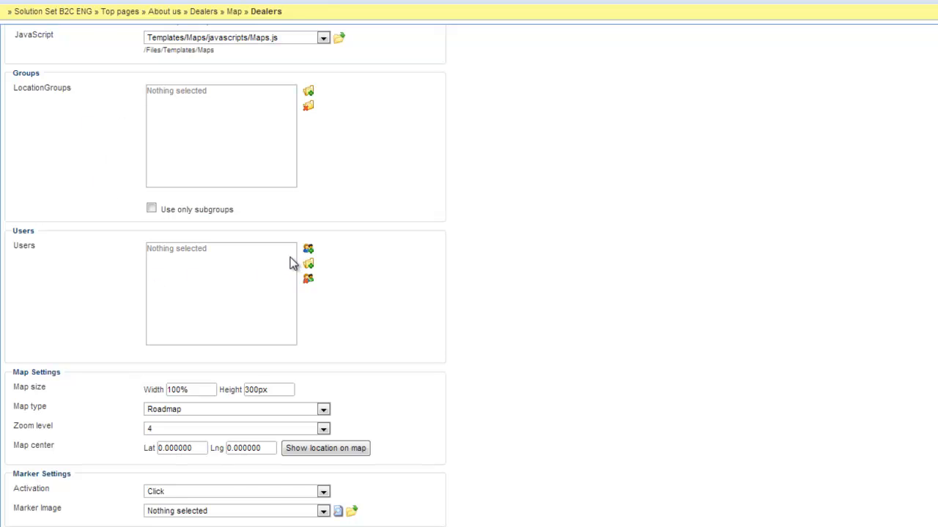
- Add the Dynamicweb Offices group under Extranet to the users shown by the Maps module
left_click(308, 279)
left_click(376, 168)
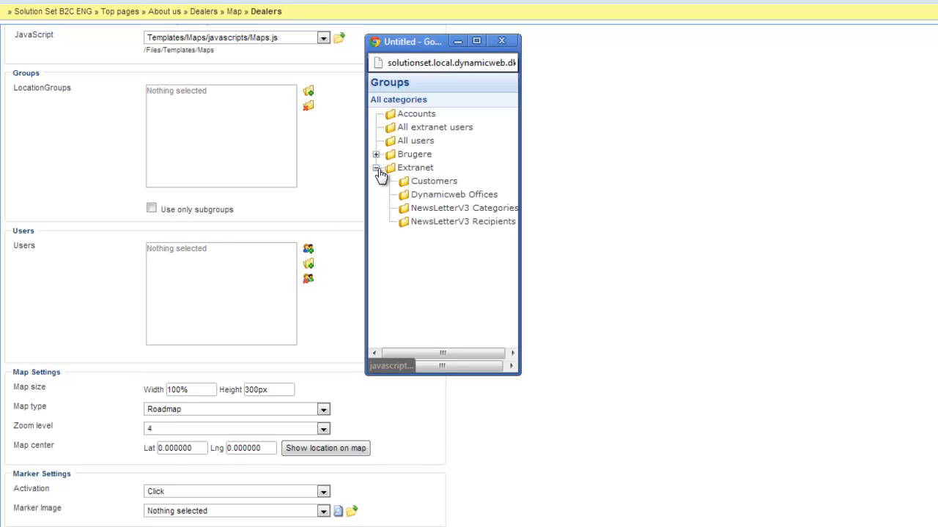
left_click(443, 196)
- Set the map height to 400px and the zoom level to 2, keeping Roadmap as the map type
scroll(368, 240, "down", 3)
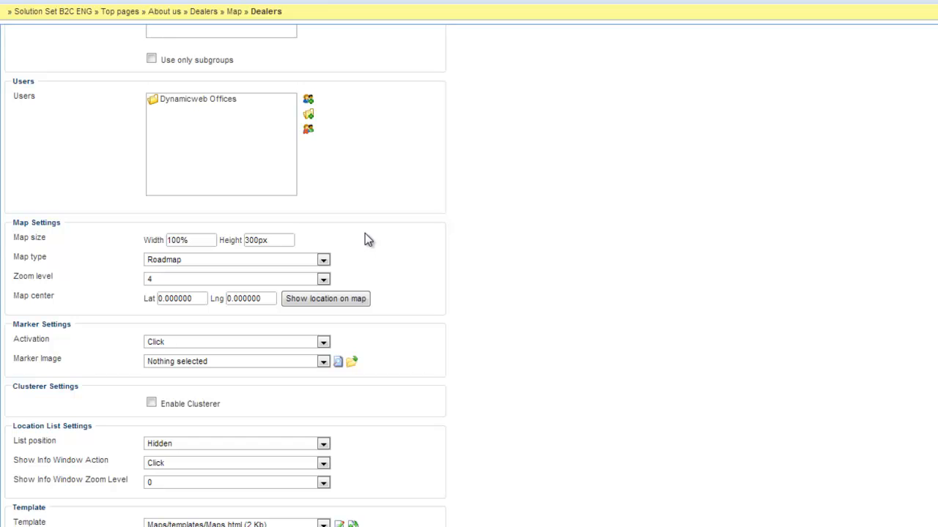
left_click(247, 240)
key("BackSpace")
type("4")
left_click(212, 261)
left_click(211, 263)
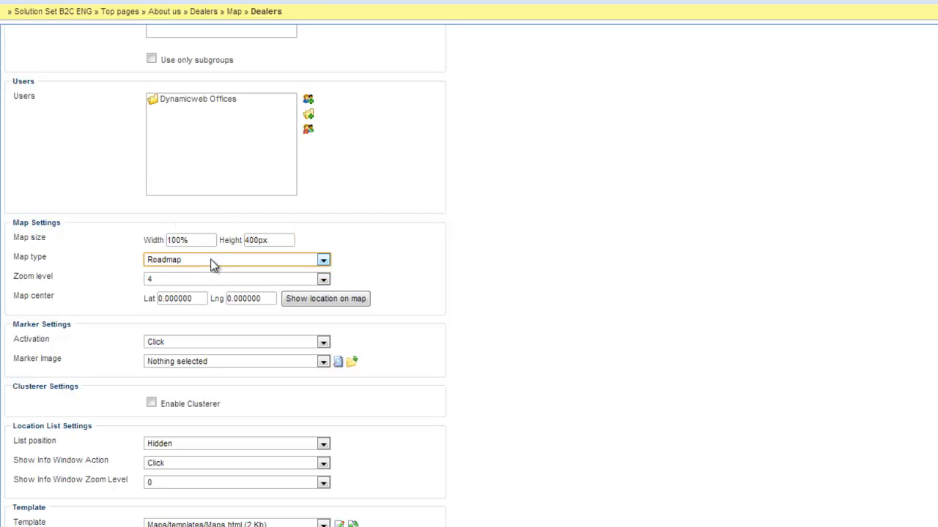
left_click(158, 278)
left_click(160, 312)
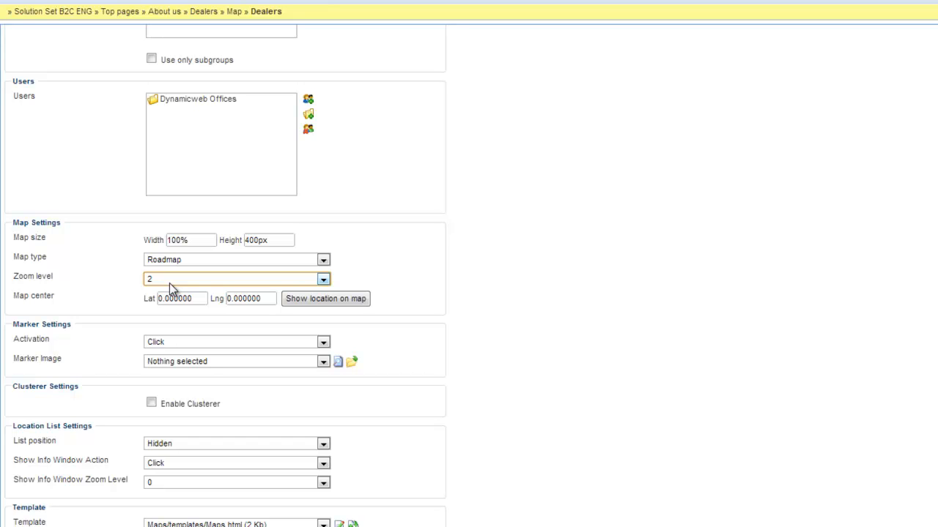
- Move the map center to the North Atlantic, at about latitude 35.17 and longitude -37.27, and save the location
left_click(307, 300)
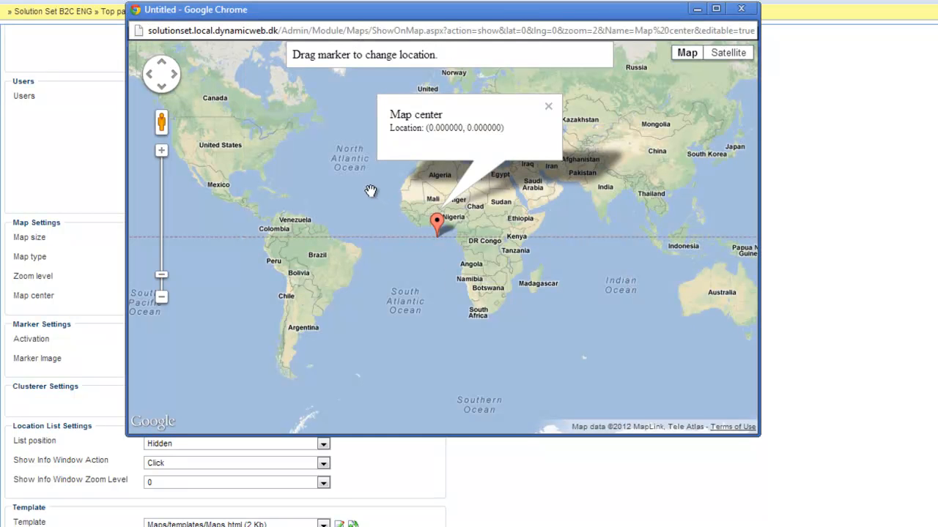
mouse_move(424, 224)
left_mouse_down()
mouse_move(366, 194)
mouse_move(360, 151)
left_mouse_up()
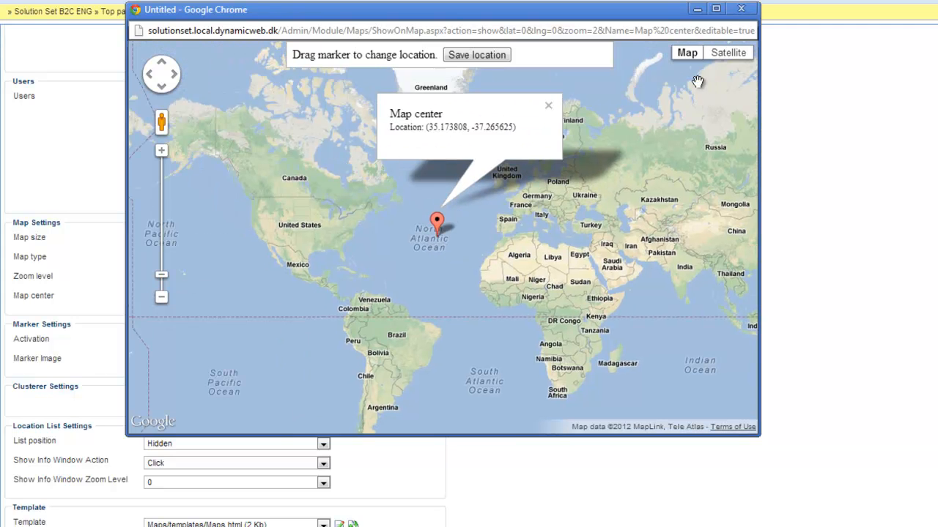
left_click(469, 55)
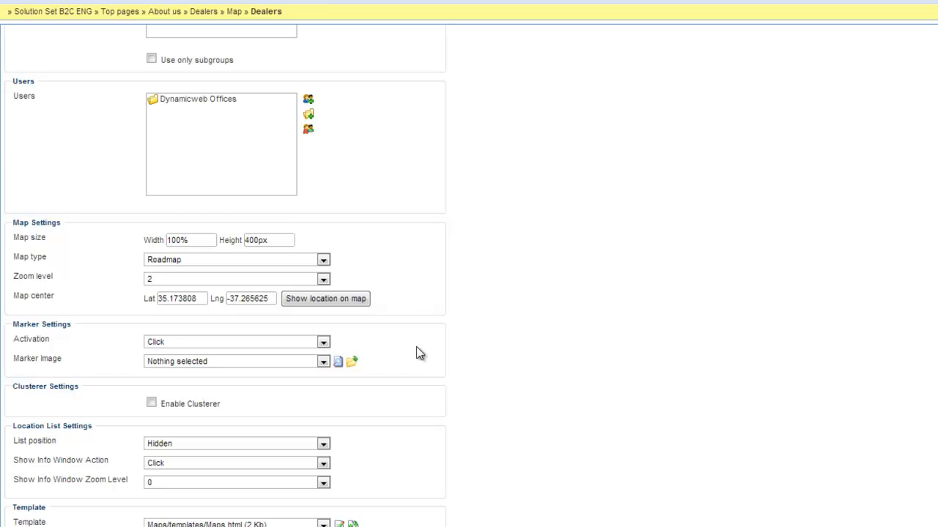
- Enable the clusterer for the map markers and position the location list below the map
scroll(416, 347, "down", 1)
left_click(207, 292)
left_click(208, 295)
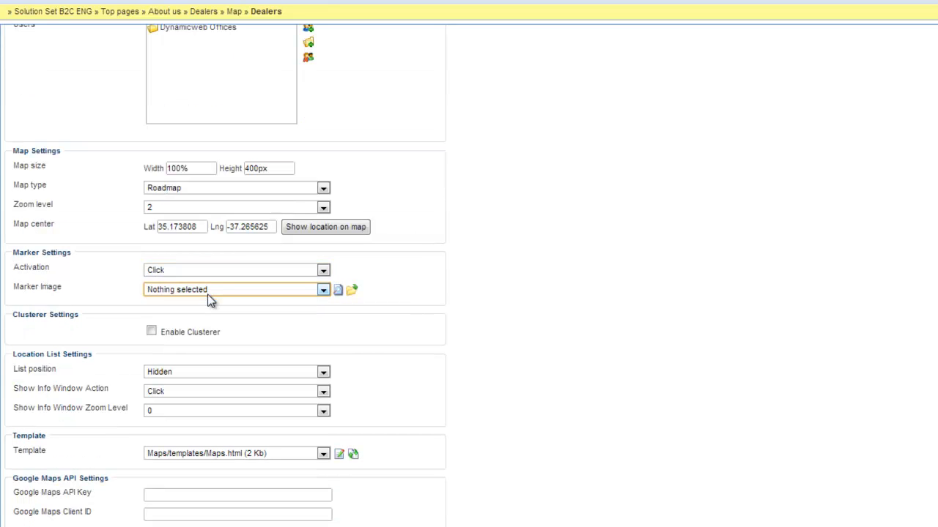
left_click(269, 336)
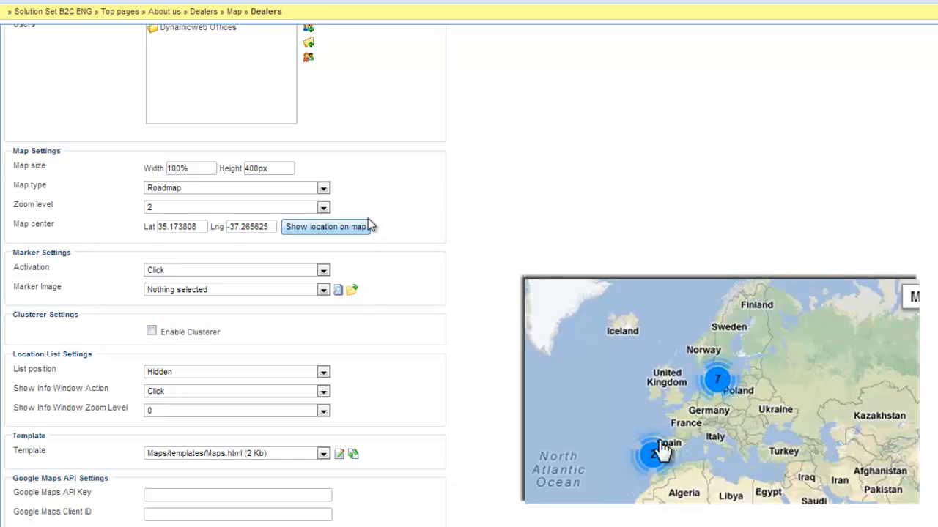
left_click(152, 332)
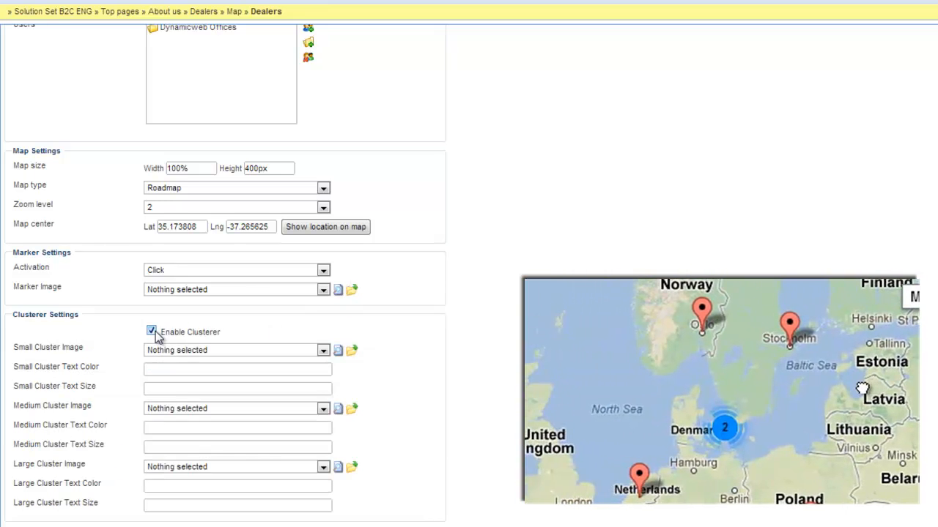
scroll(112, 461, "down", 1)
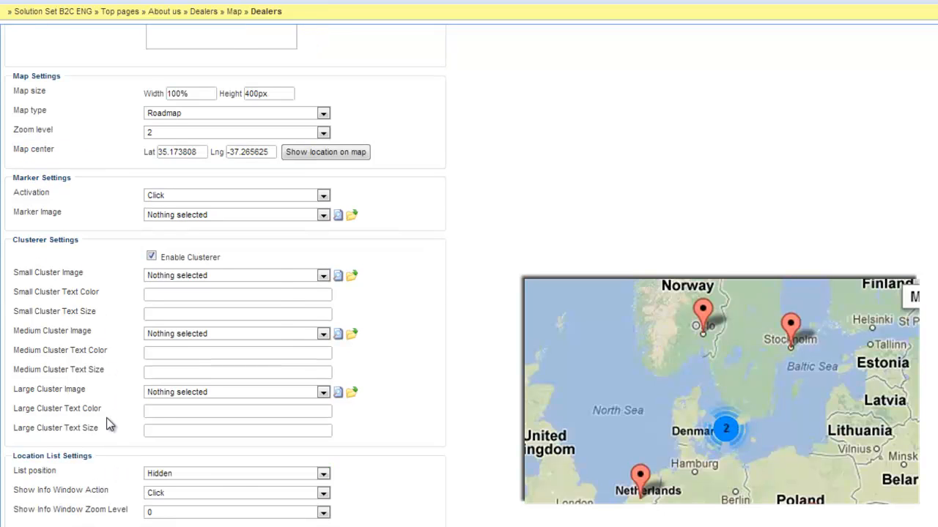
scroll(109, 425, "down", 1)
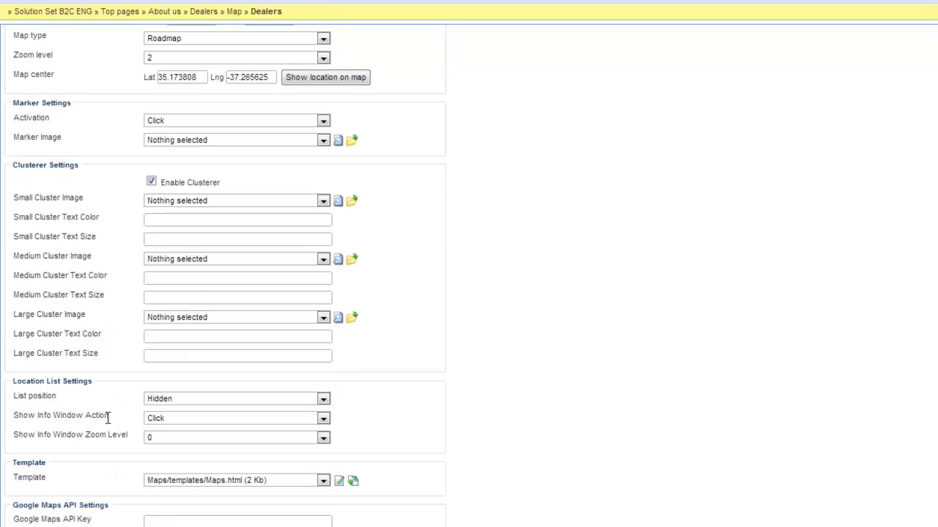
left_click(197, 398)
left_click(165, 441)
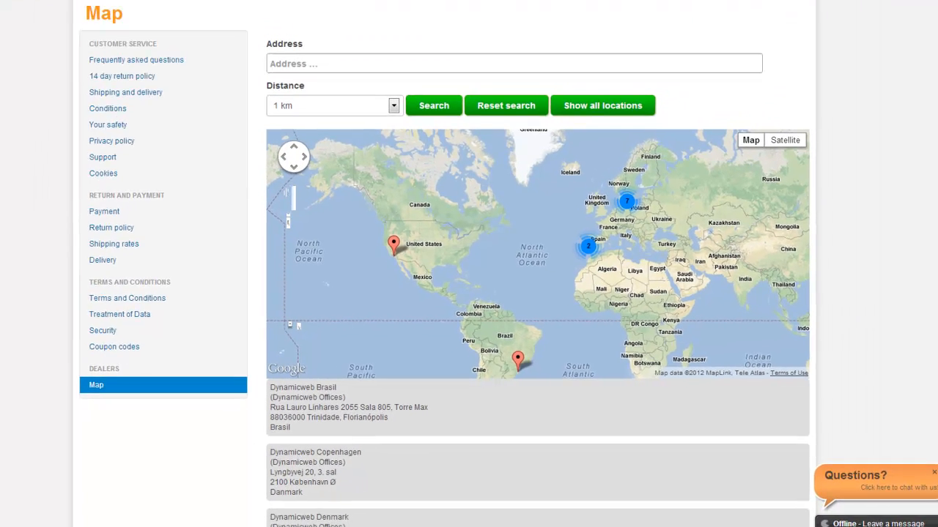
- On the website's Map page, expand the northern Europe cluster and view the Dynamicweb Holland and Dynamicweb Poland office details
left_click(626, 207)
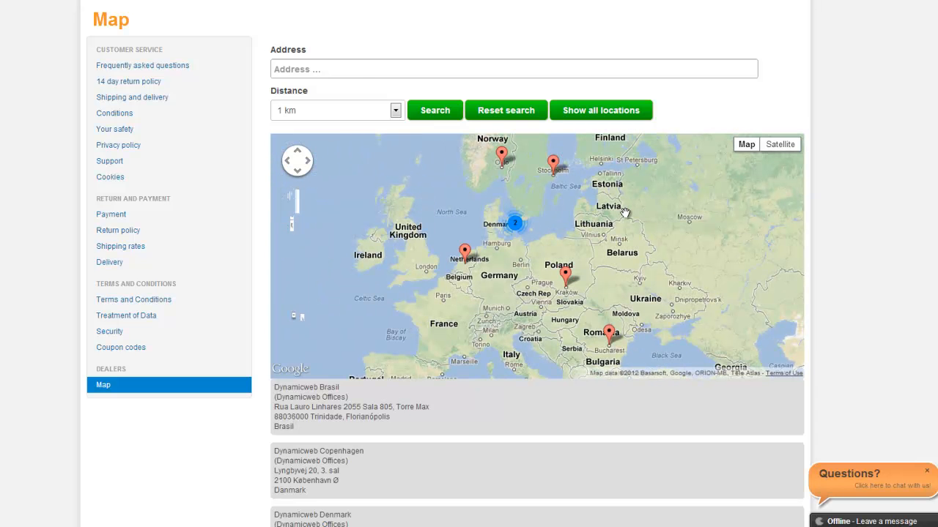
left_click(464, 253)
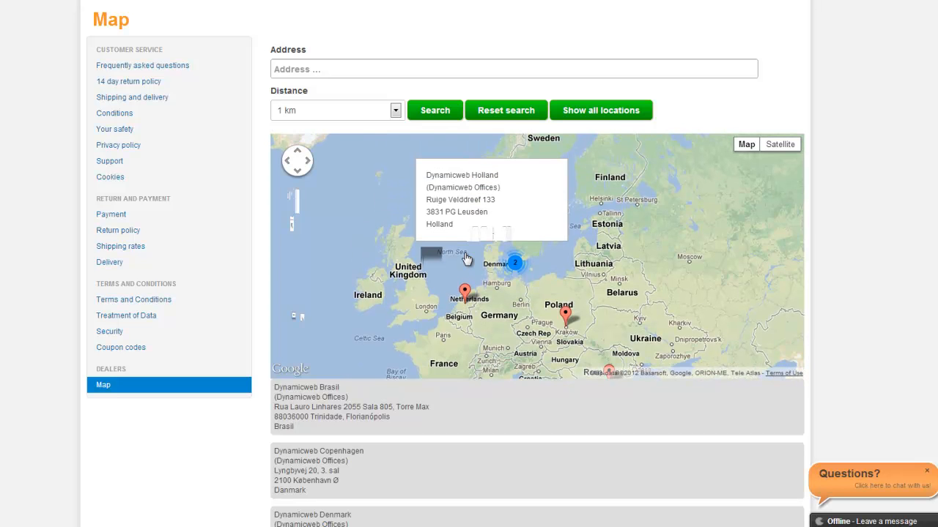
scroll(325, 378, "up", 1)
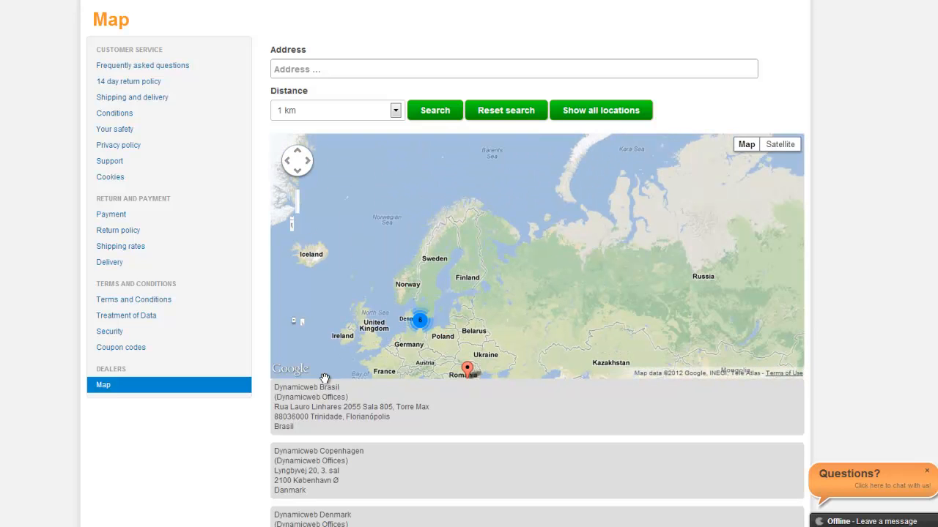
scroll(219, 467, "down", 3)
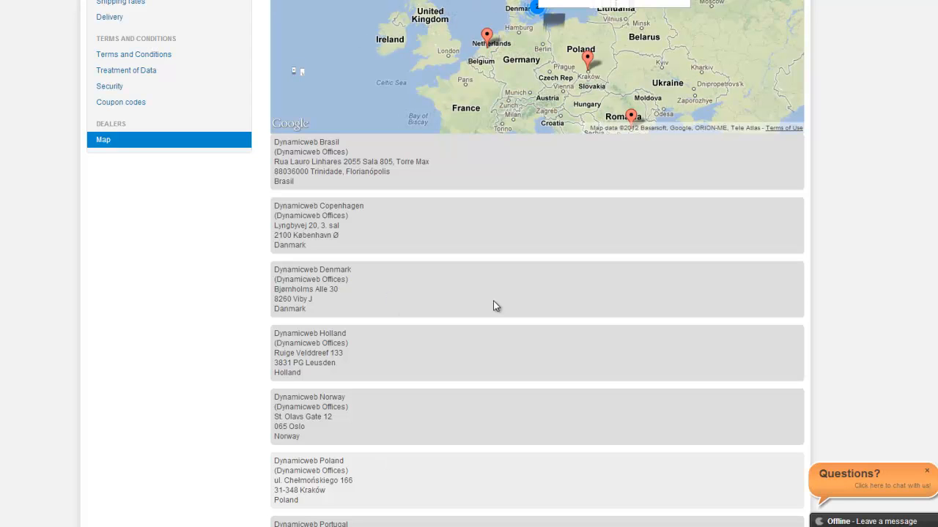
scroll(537, 293, "up", 2)
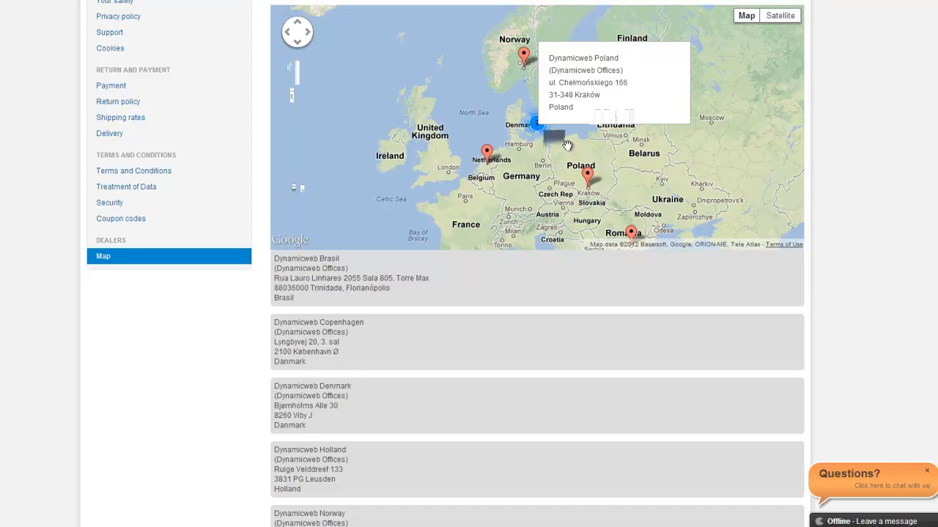
scroll(531, 125, "up", 4)
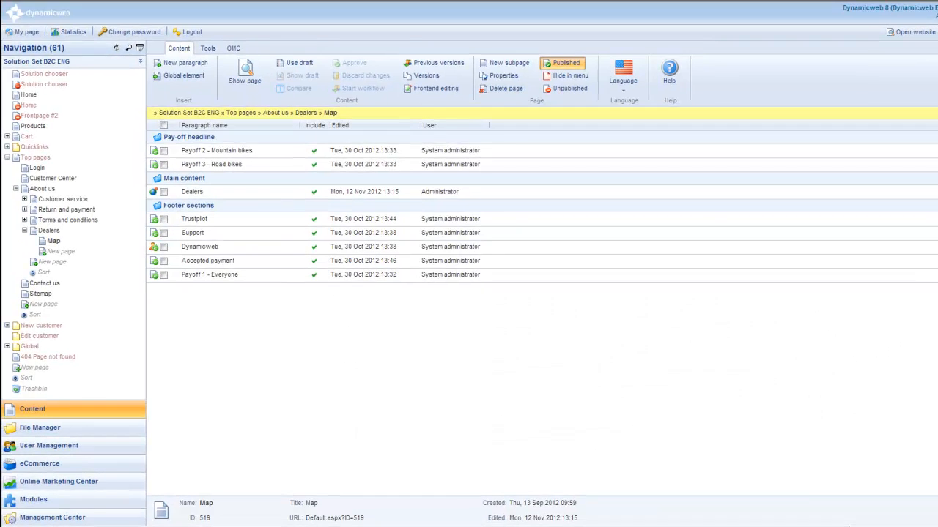
- Open the Maps module settings in the Management Center's Control Panel and look at the Google Maps API key and Client ID fields
left_click(54, 516)
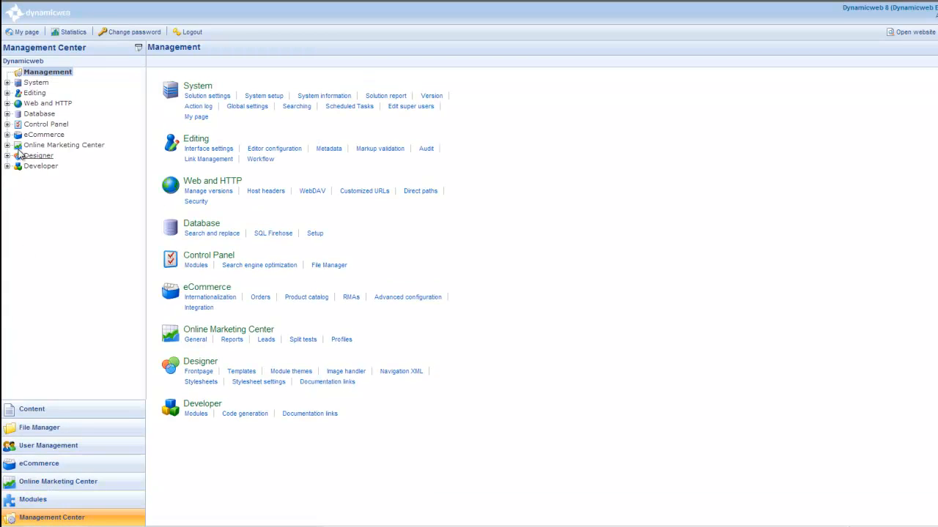
left_click(8, 125)
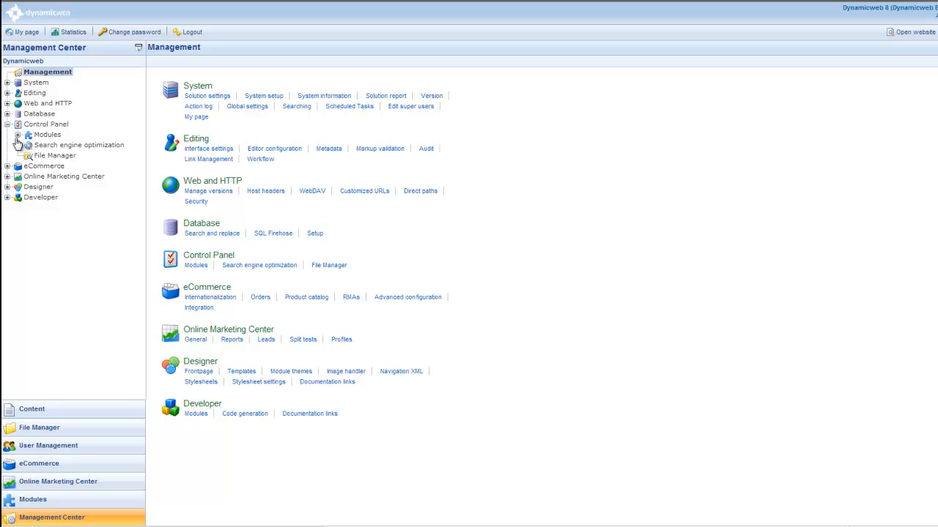
left_click(17, 135)
left_click(51, 166)
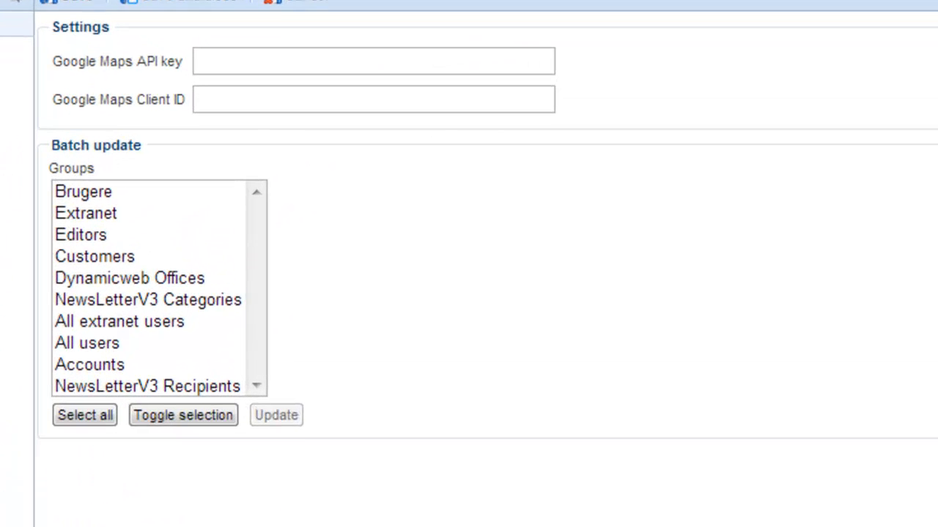
left_click(226, 64)
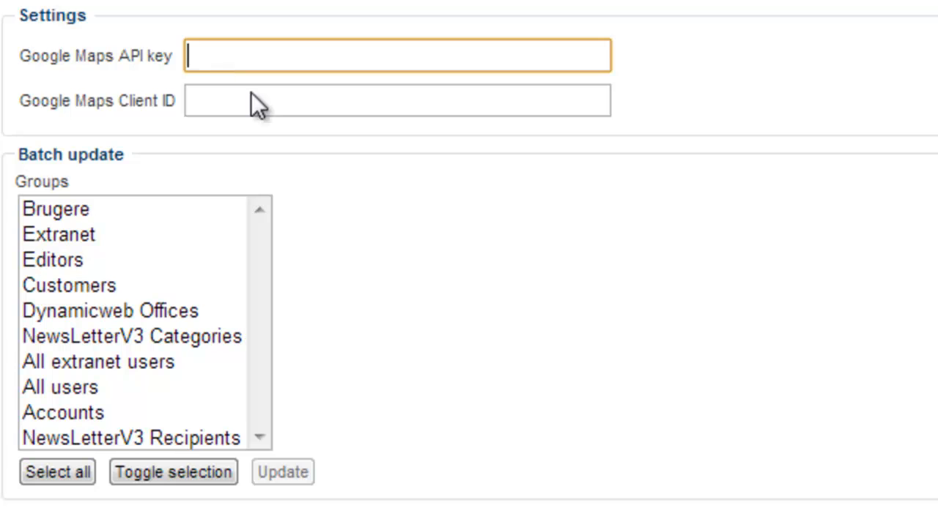
left_click(257, 107)
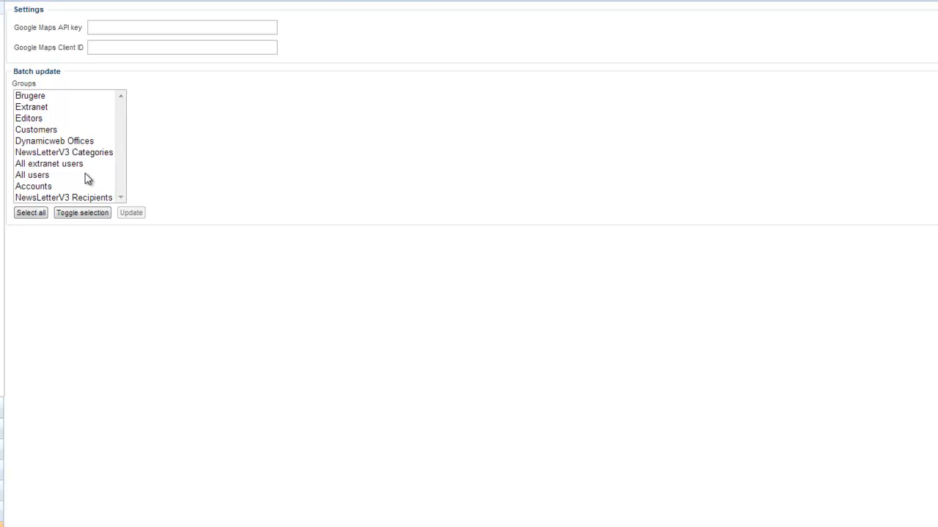
- Run the batch location update for the Dynamicweb Offices group and check the status of the Dynamicweb Denmark entry
left_click(63, 141)
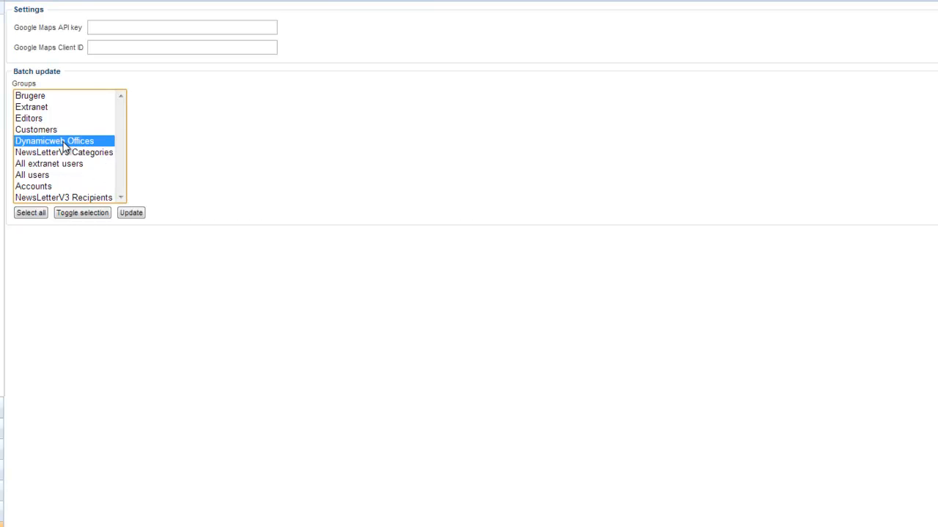
left_click(131, 214)
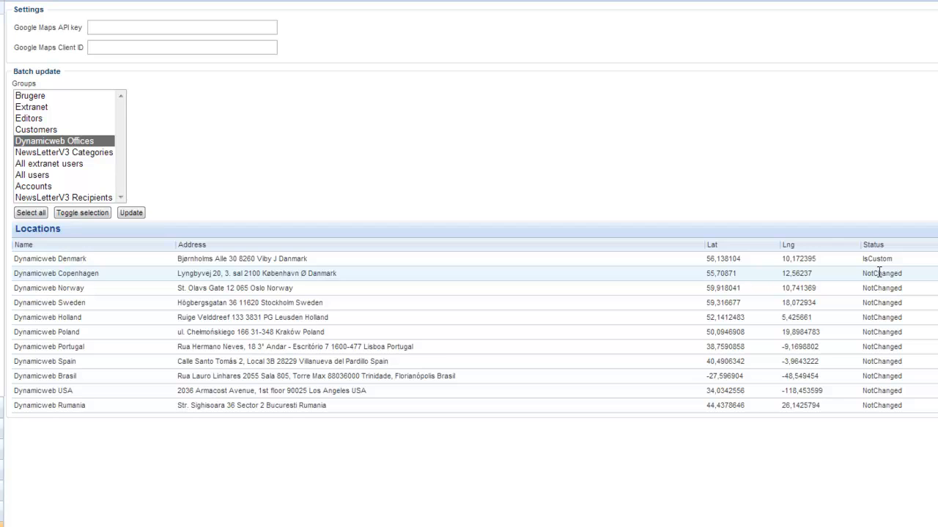
left_click_drag(16, 259, 907, 264)
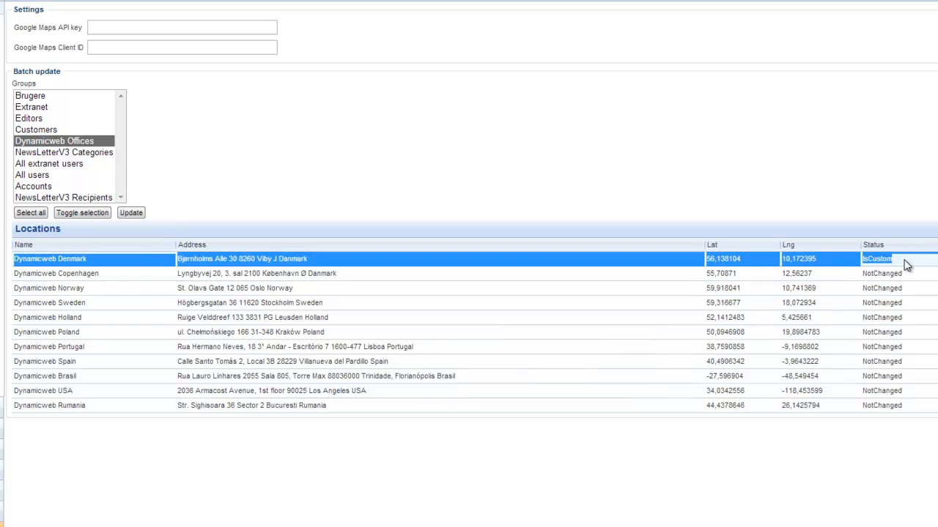
left_click(904, 261)
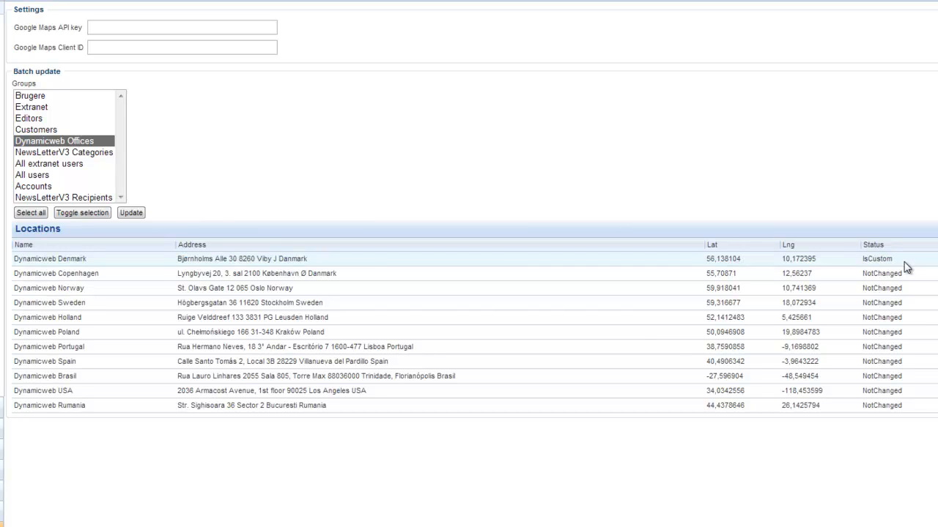